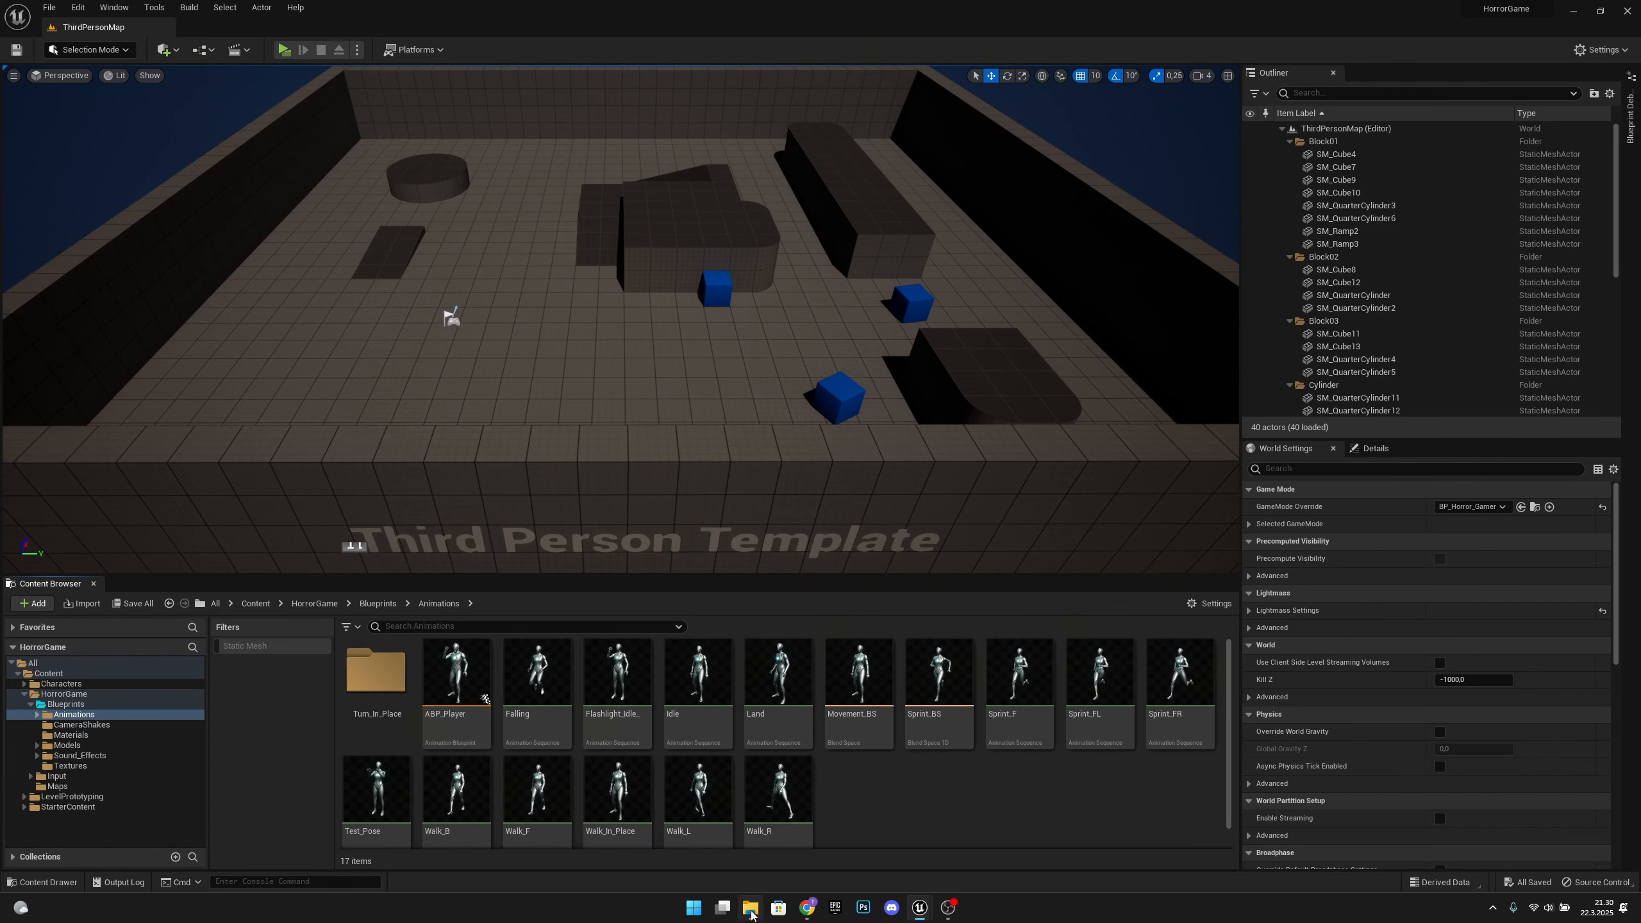
Import Flashlight_Unequip.FBX from the file explorer's Animations folder into the project's Animations folder, using the SK_Mannequin skeleton
{"action": "left_click", "coordinate": [751, 908]}
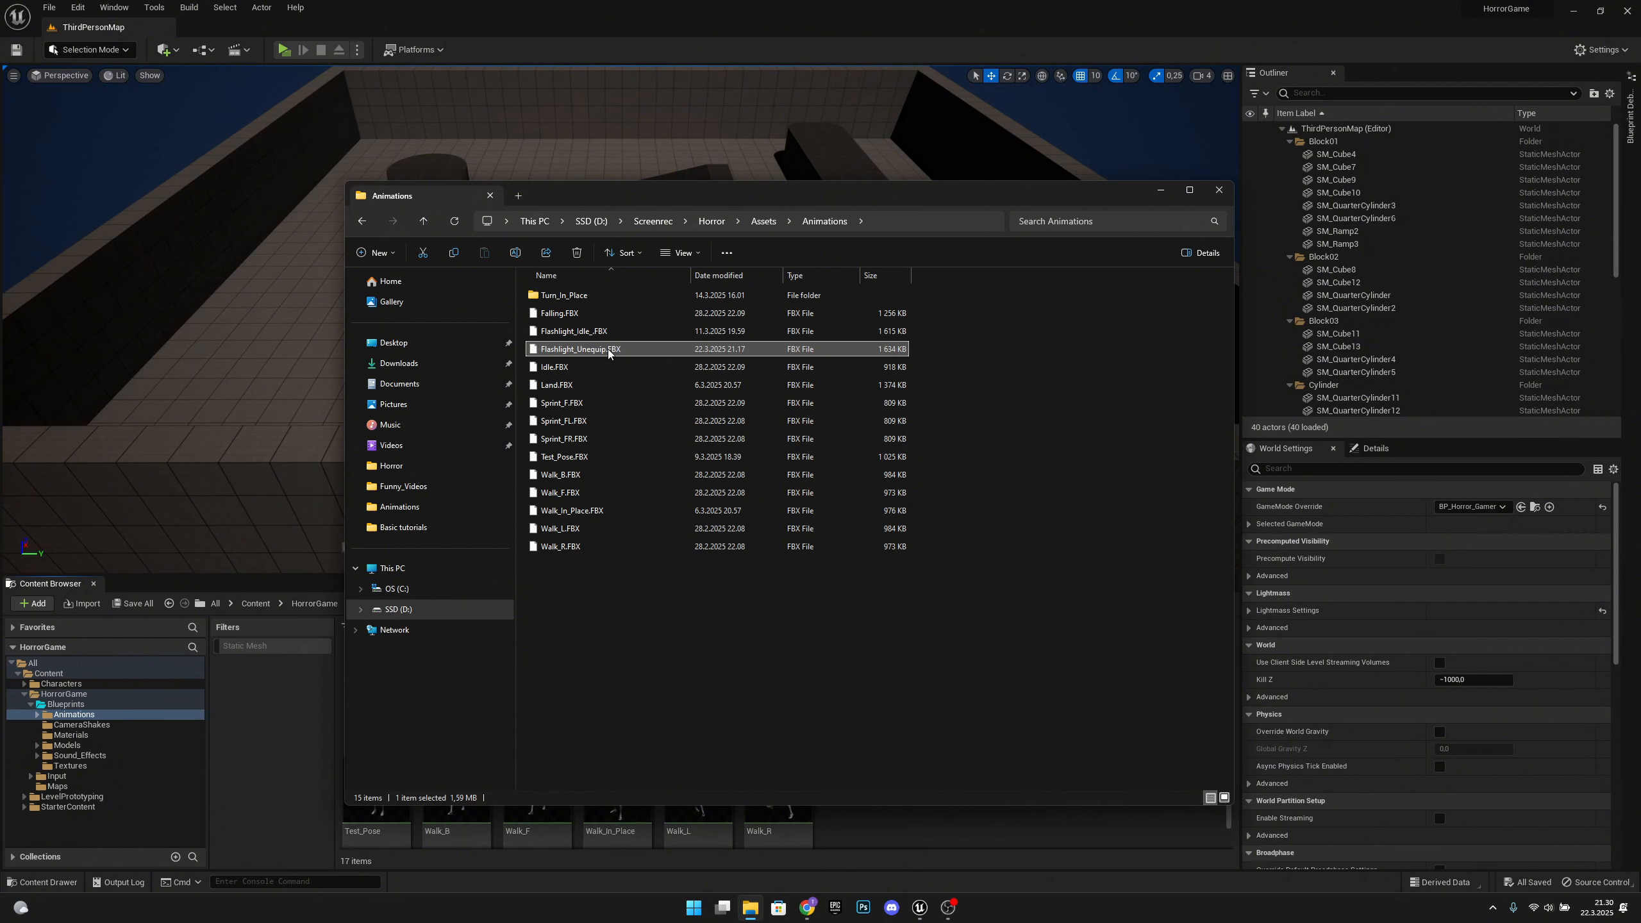
{"action": "left_click_drag", "start_coordinate": [608, 353], "coordinate": [865, 823]}
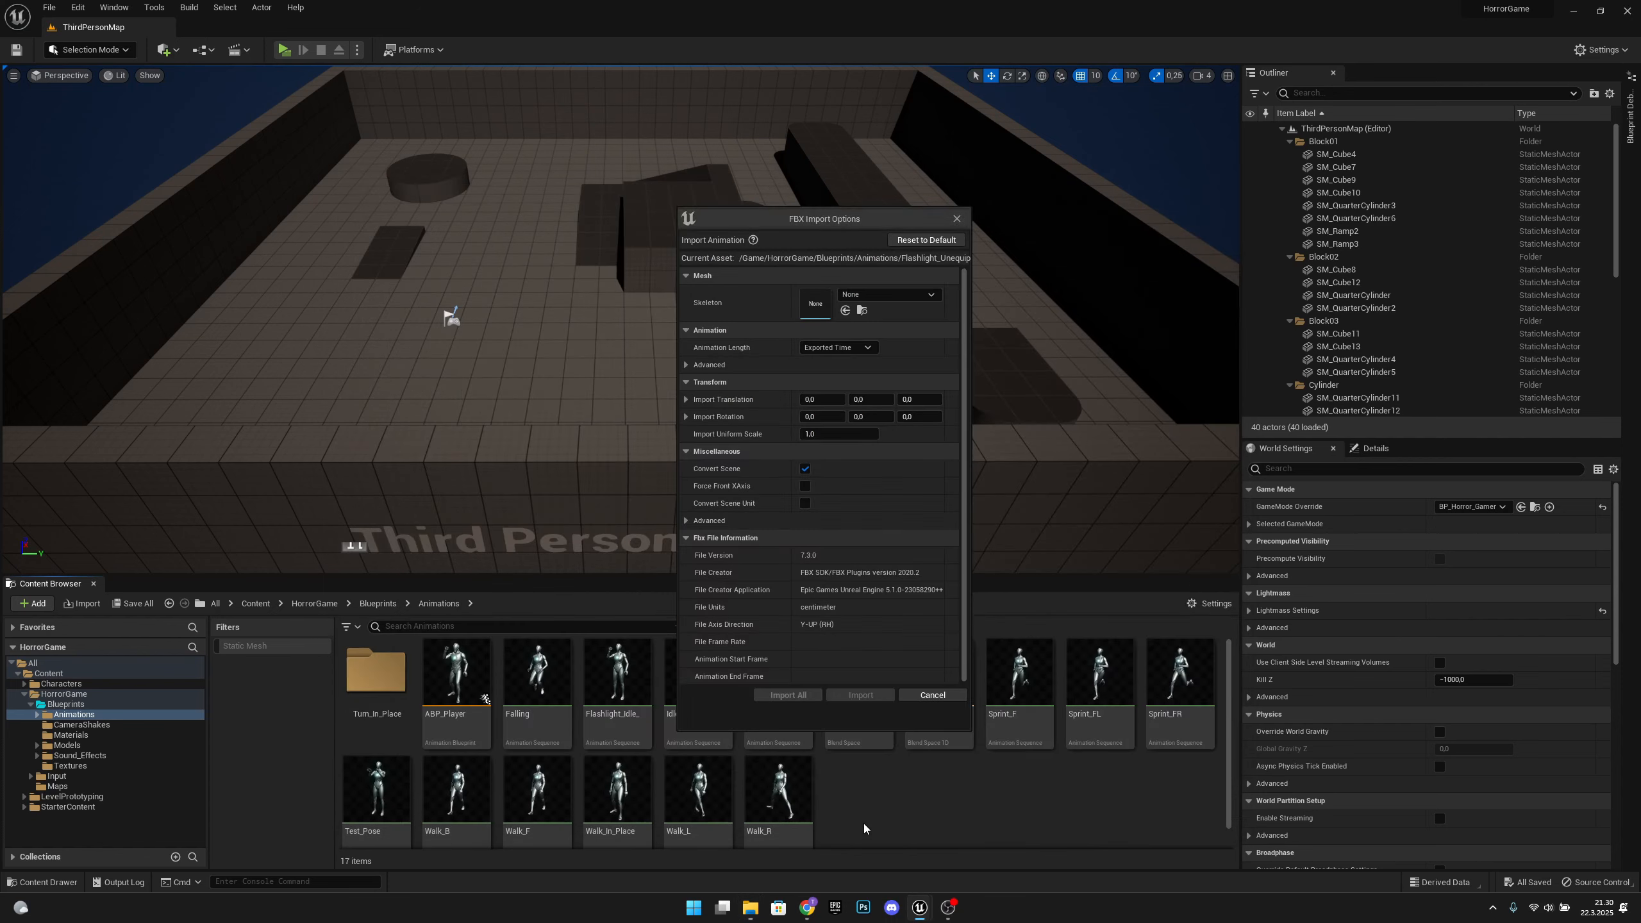
{"action": "left_click", "coordinate": [877, 295]}
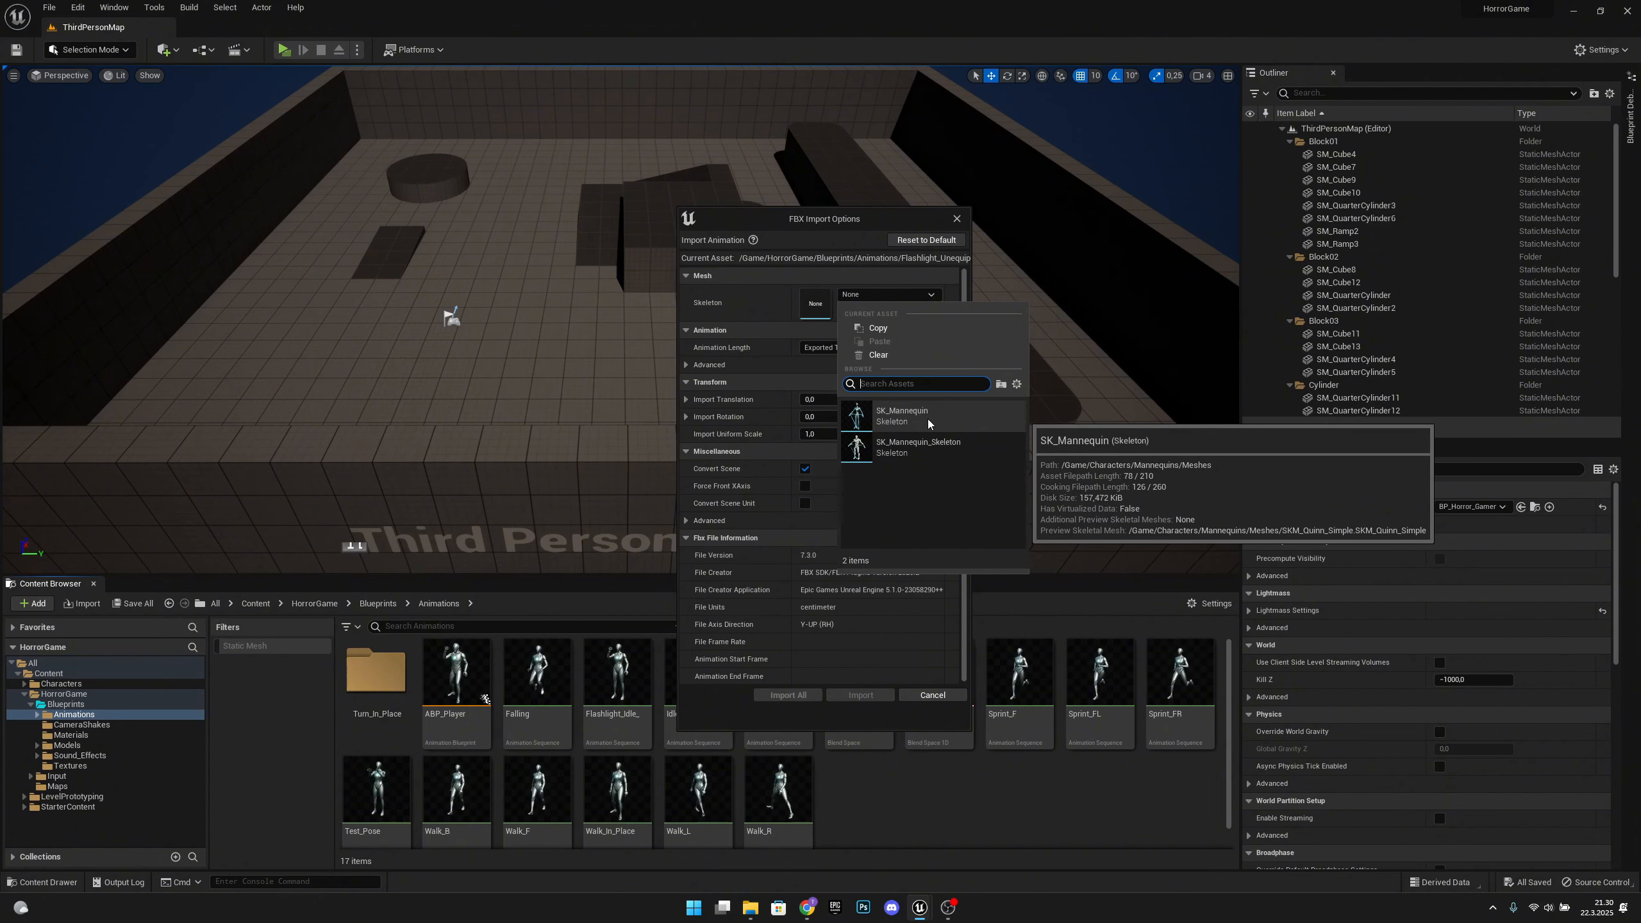
{"action": "left_click", "coordinate": [907, 416]}
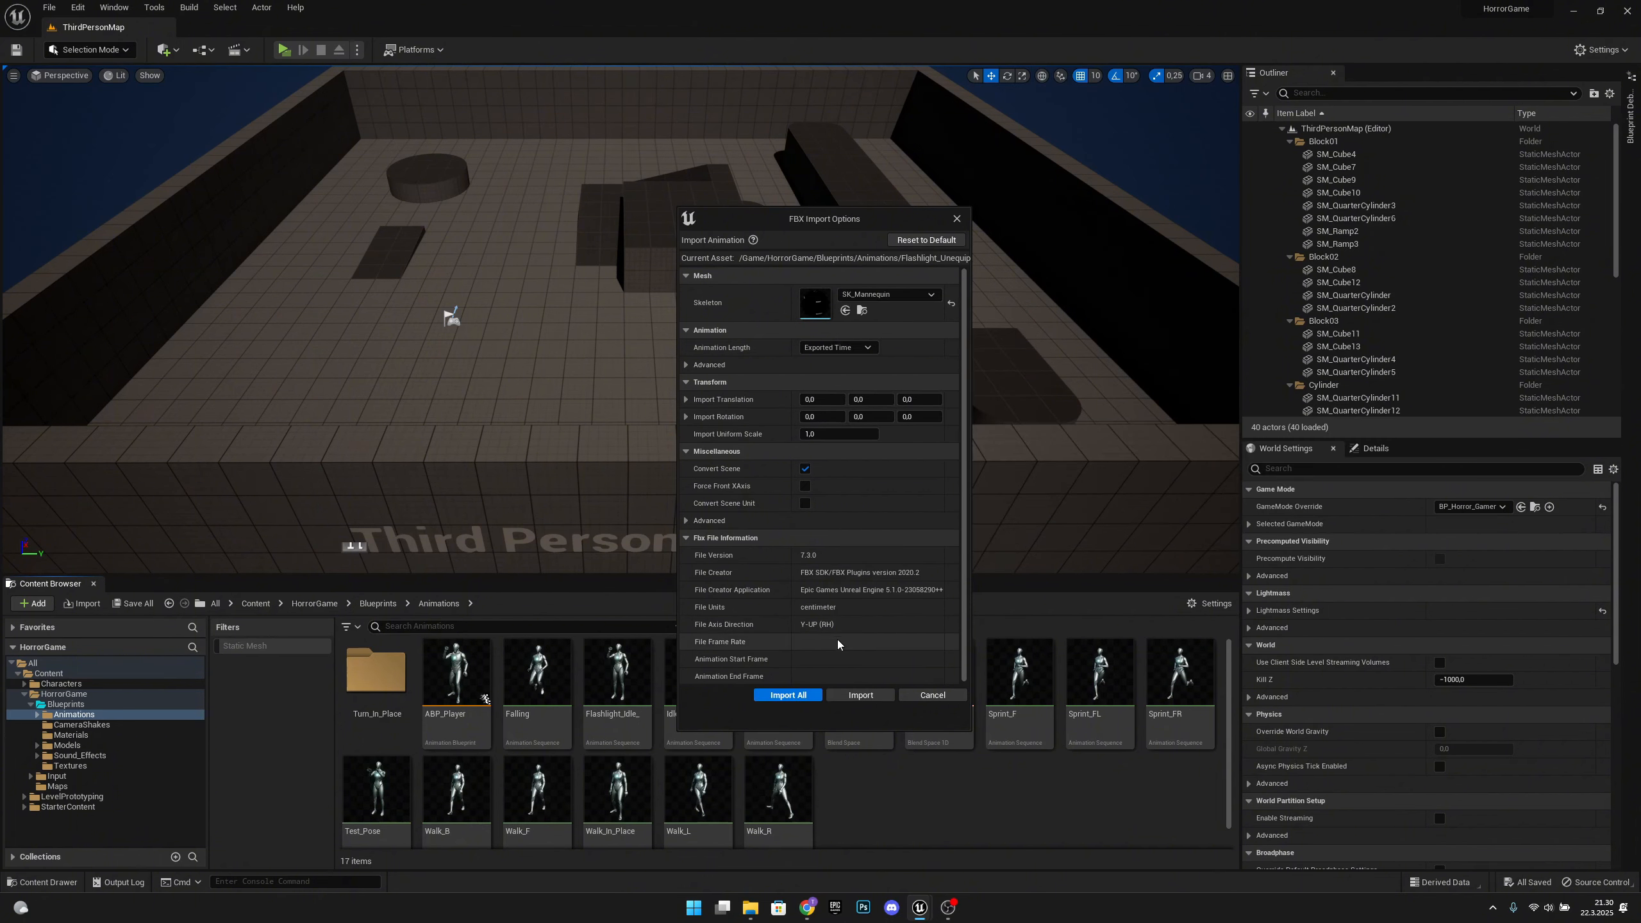
{"action": "left_click", "coordinate": [788, 695]}
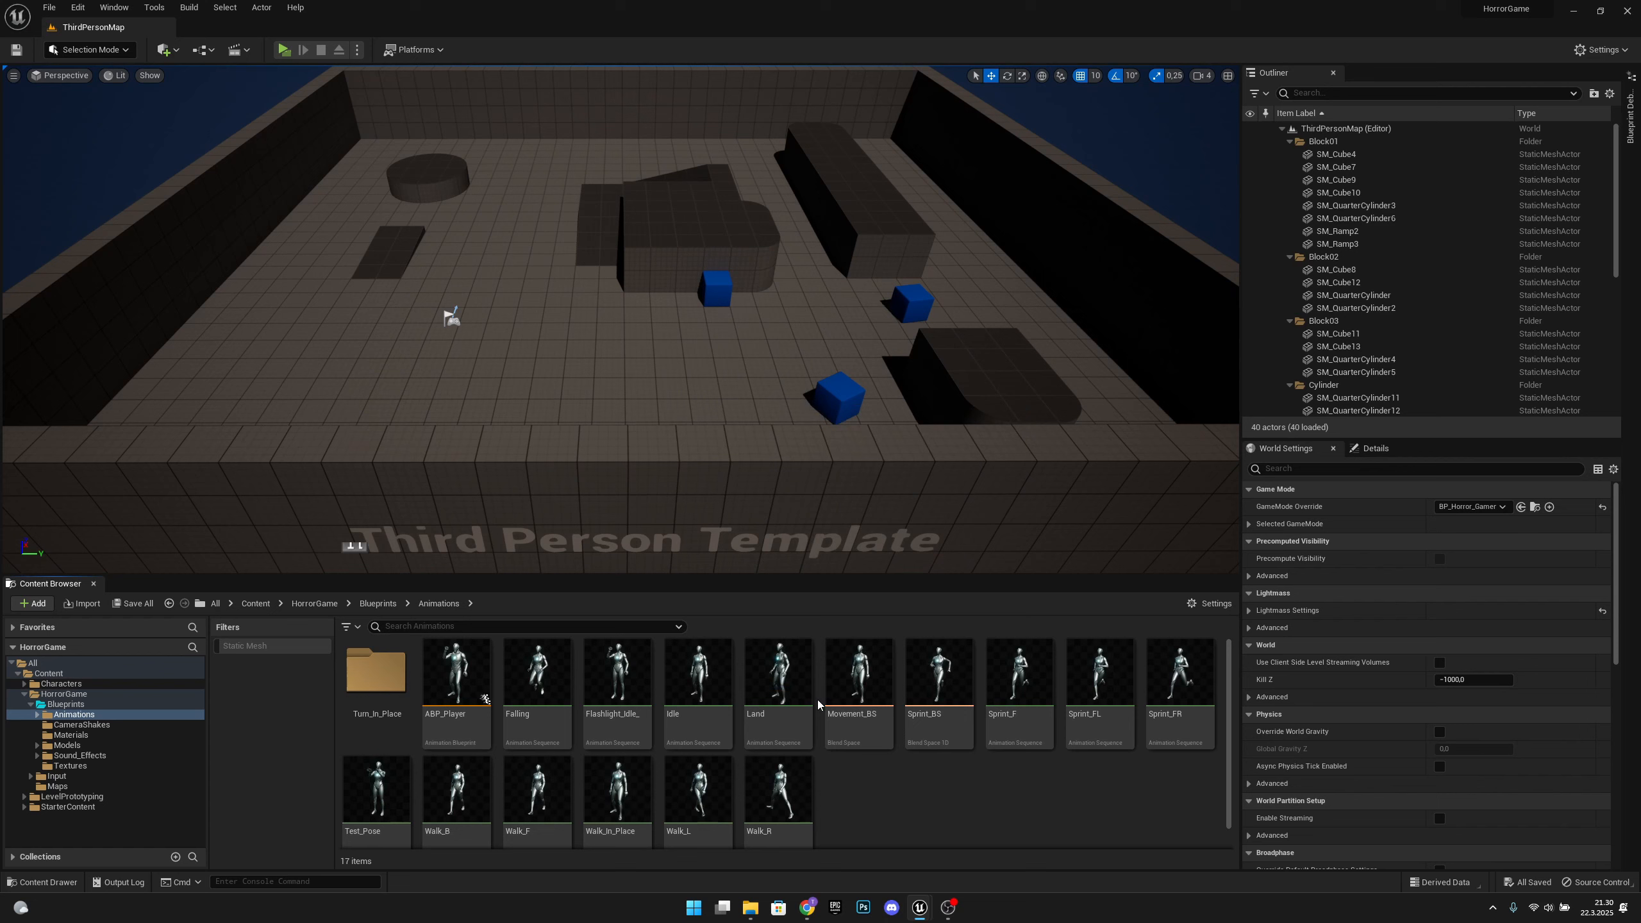
{"action": "left_click", "coordinate": [1013, 806]}
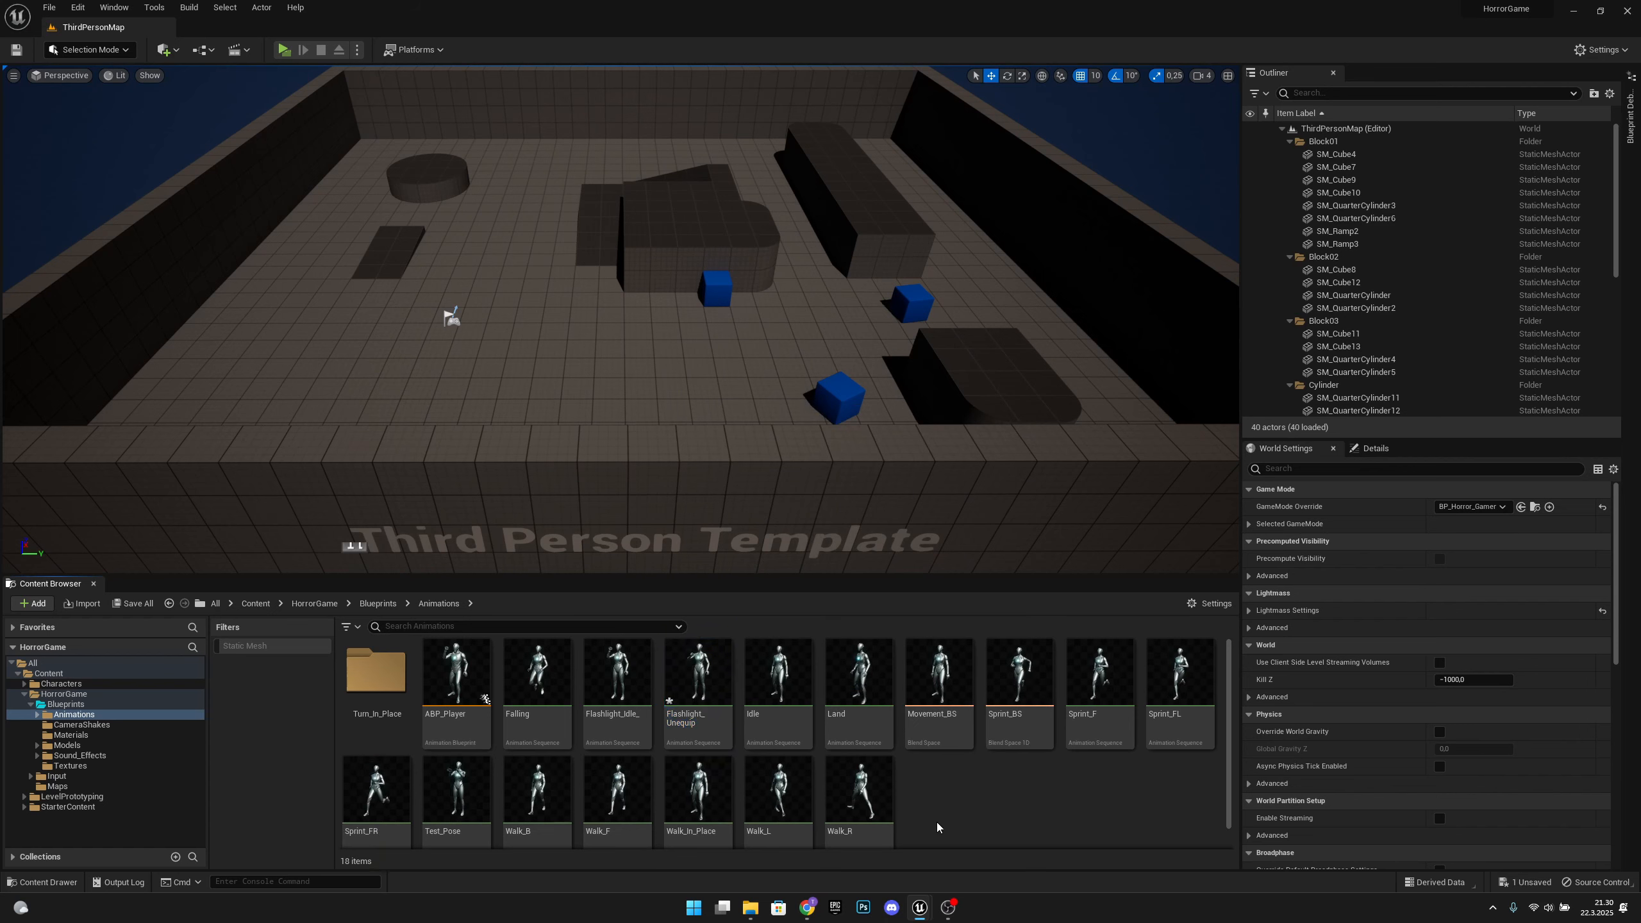
Create an AnimMontage from the Flashlight_Unequip animation, keeping the suggested name Flashlight_Unequip_Montage
{"action": "right_click", "coordinate": [711, 686]}
{"action": "mouse_move", "coordinate": [774, 239]}
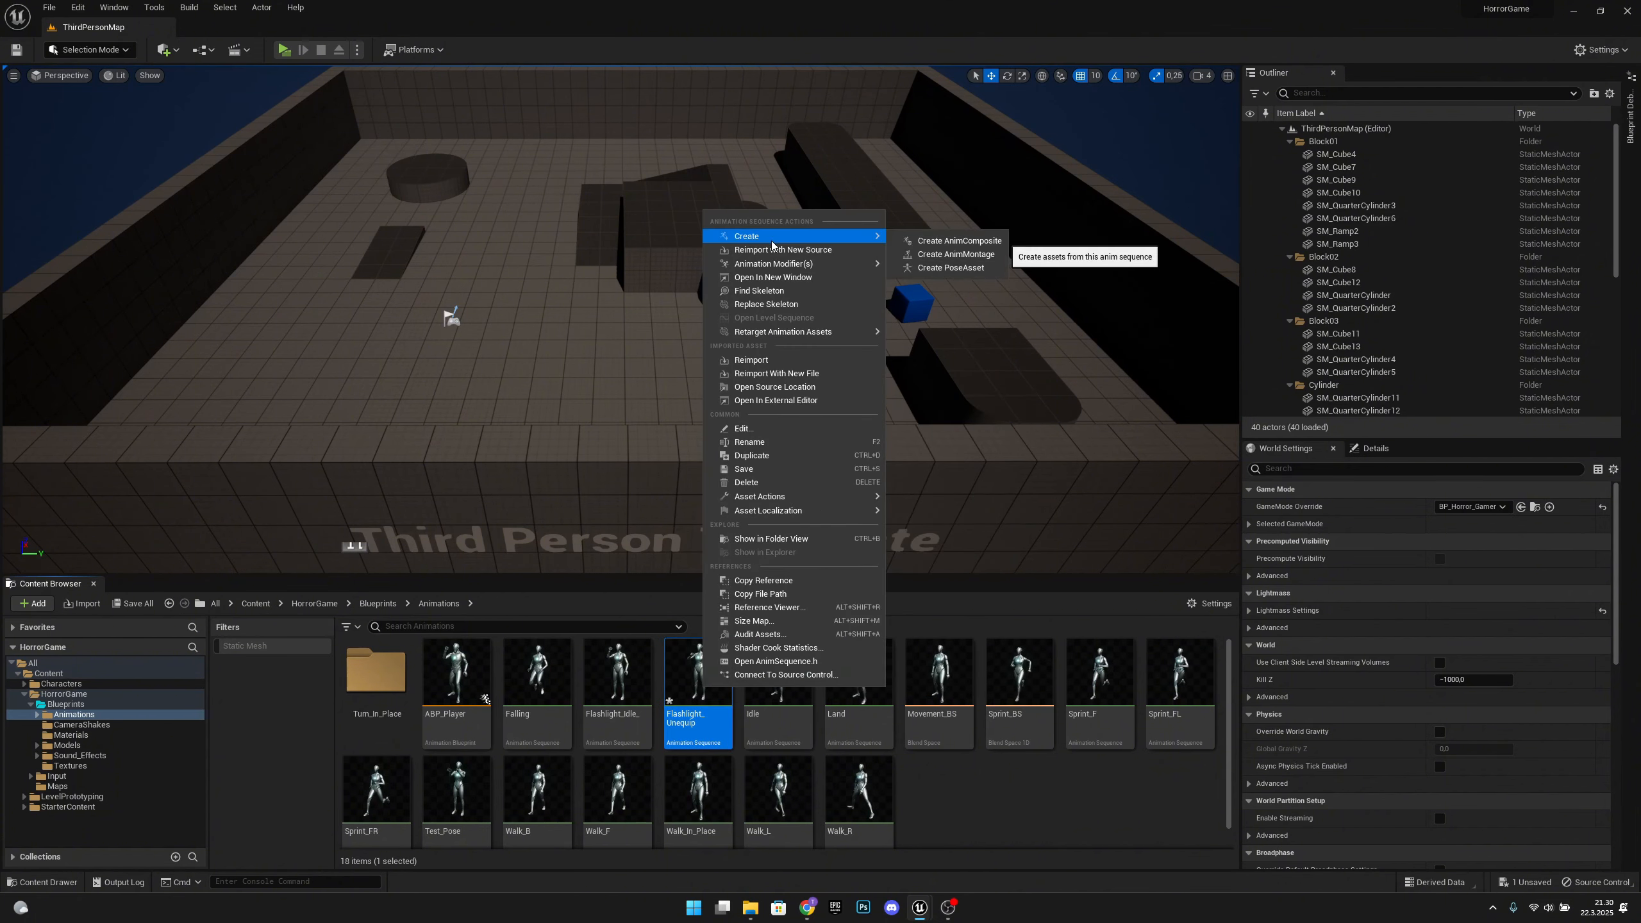
{"action": "left_click", "coordinate": [940, 253]}
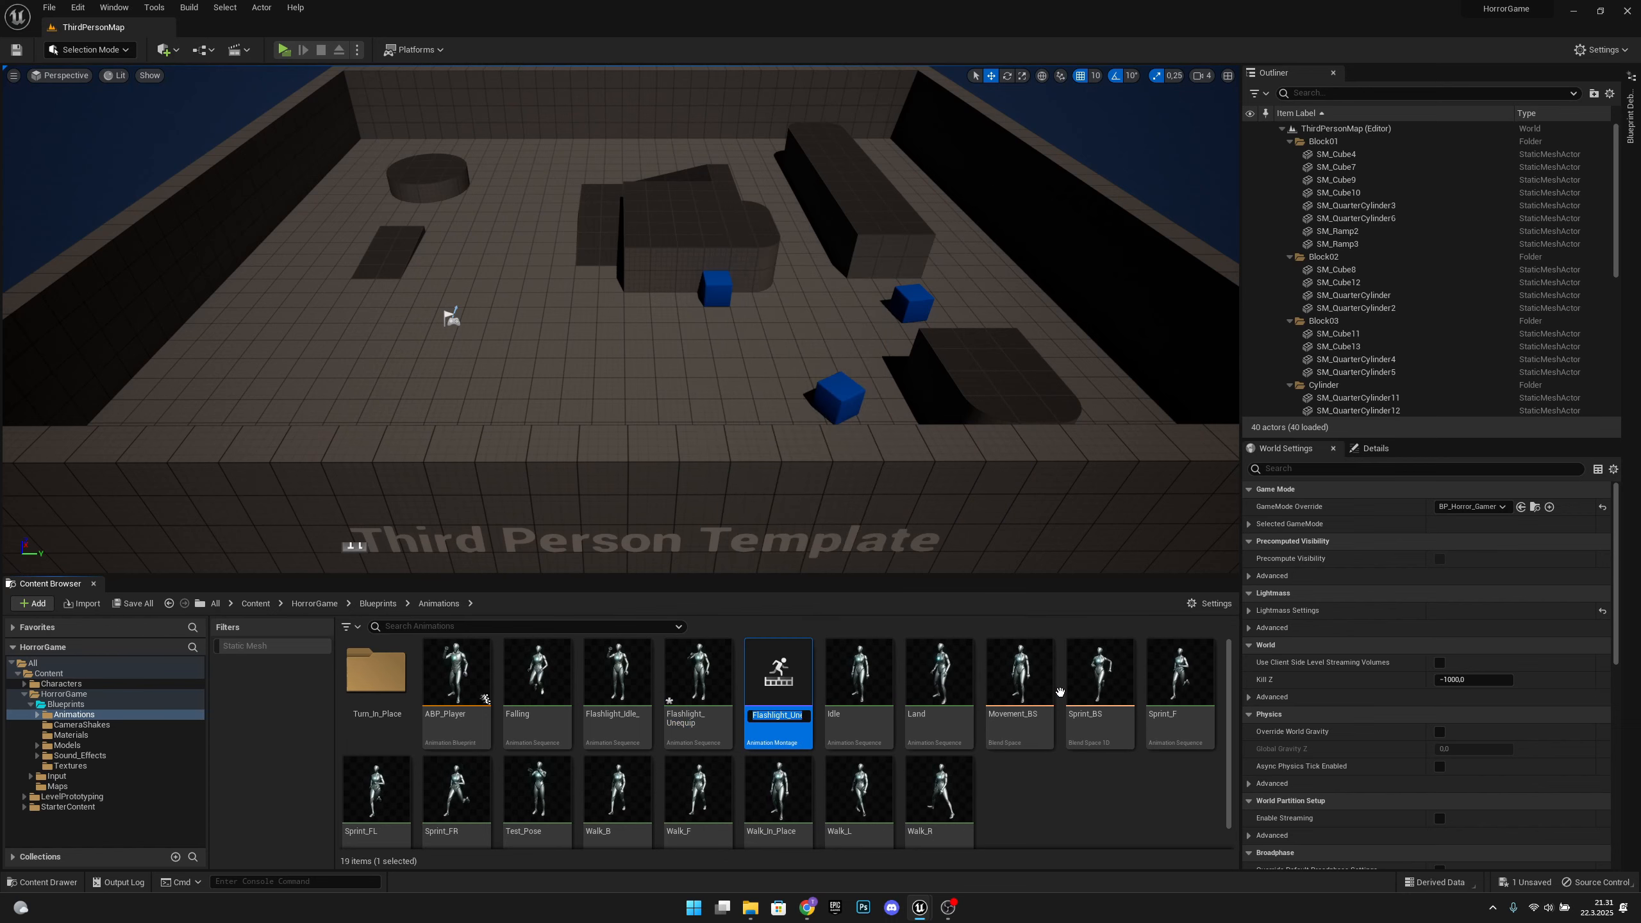
{"action": "key", "text": "Return"}
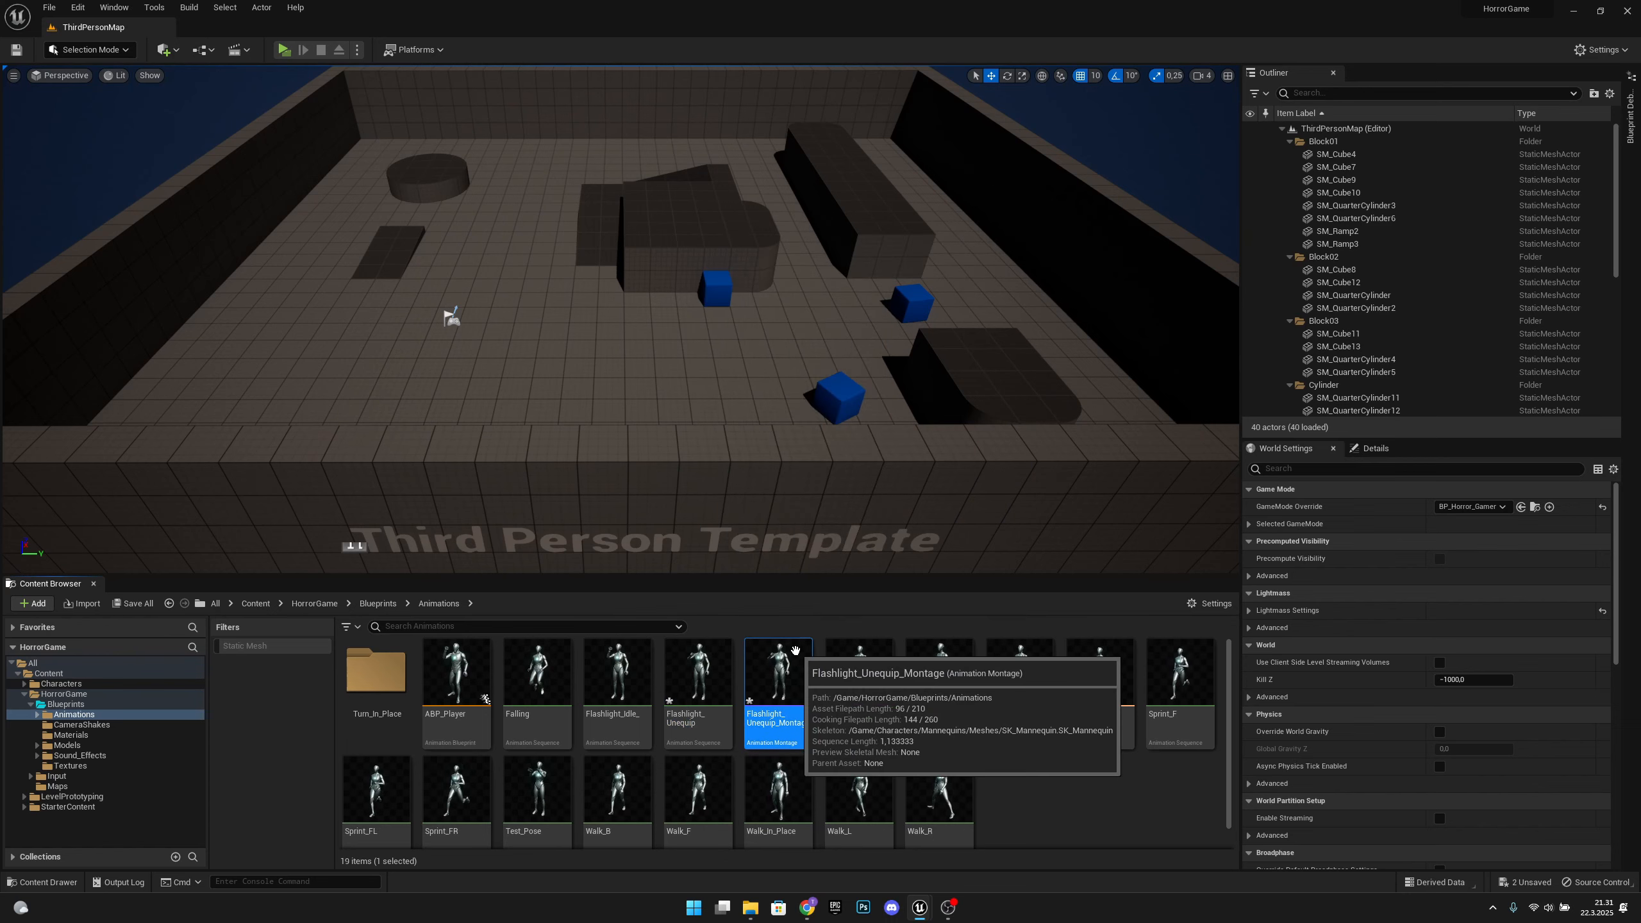
Open Flashlight_Unequip_Montage and set its slot to DefaultGroup.UpperBody
{"action": "double_click", "coordinate": [779, 679]}
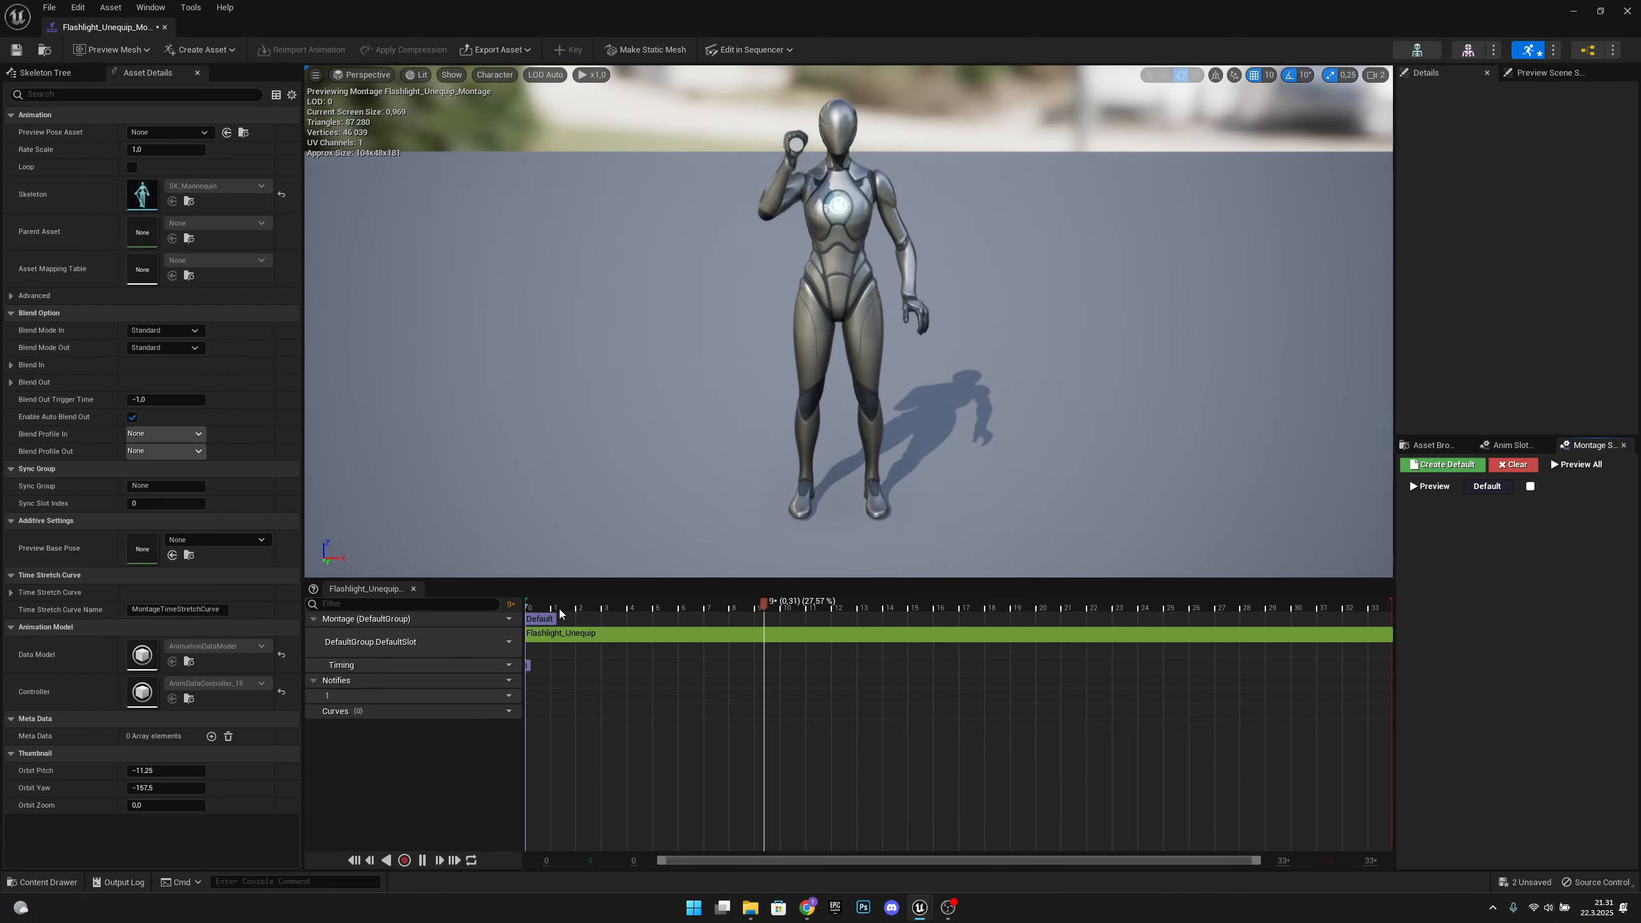
{"action": "left_click_drag", "start_coordinate": [560, 613], "coordinate": [687, 605]}
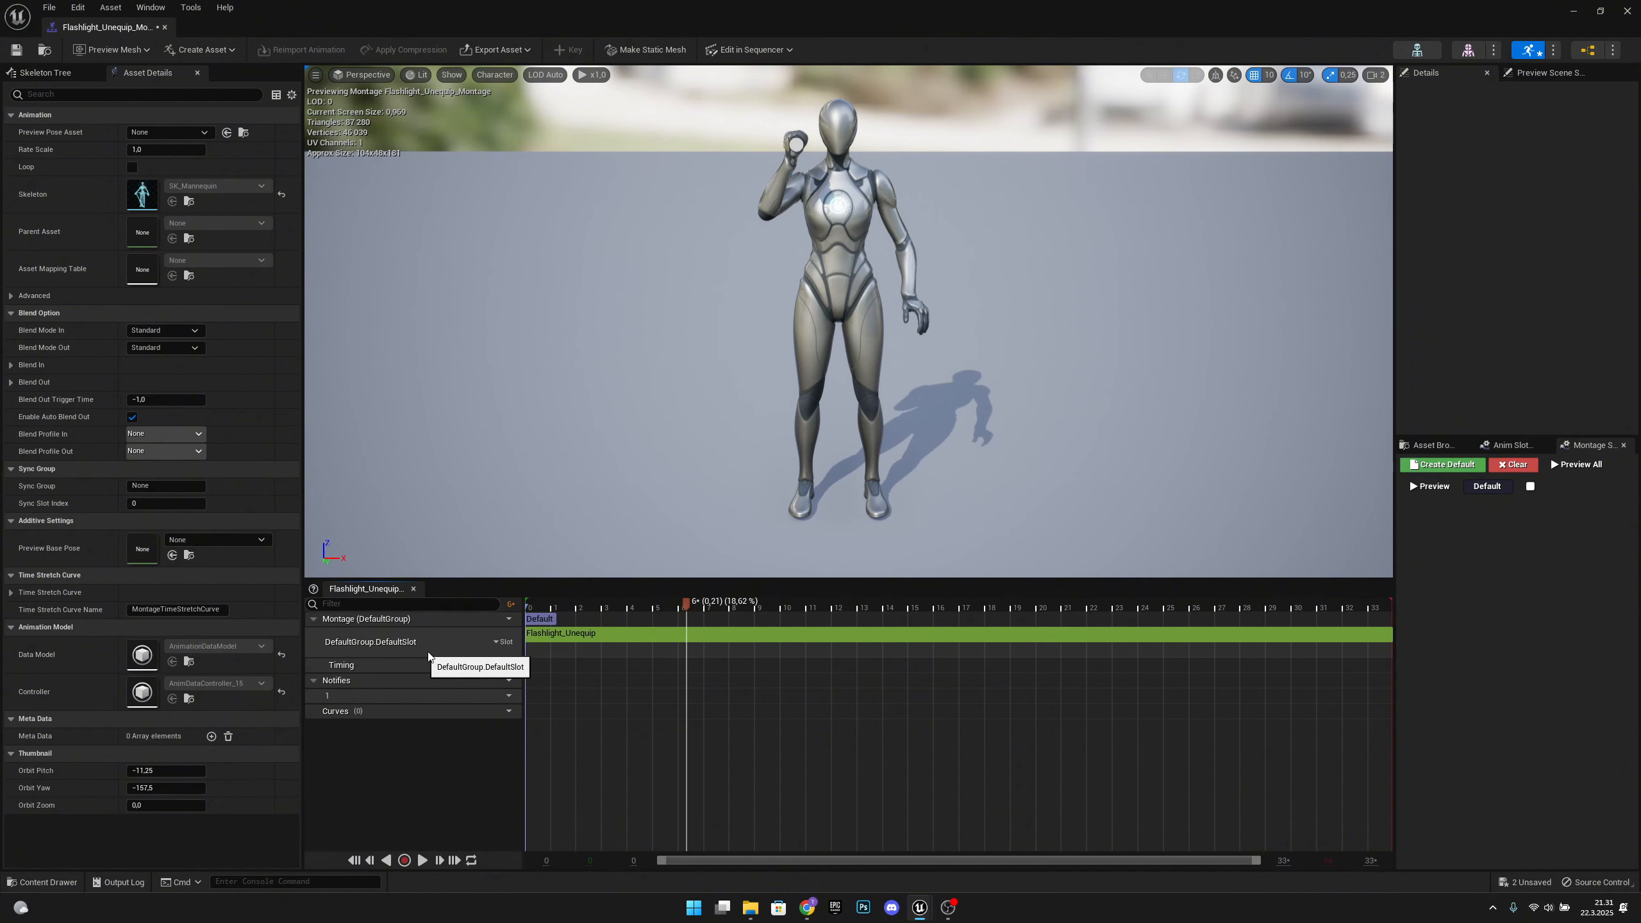
{"action": "left_click", "coordinate": [509, 643]}
{"action": "mouse_move", "coordinate": [549, 674]}
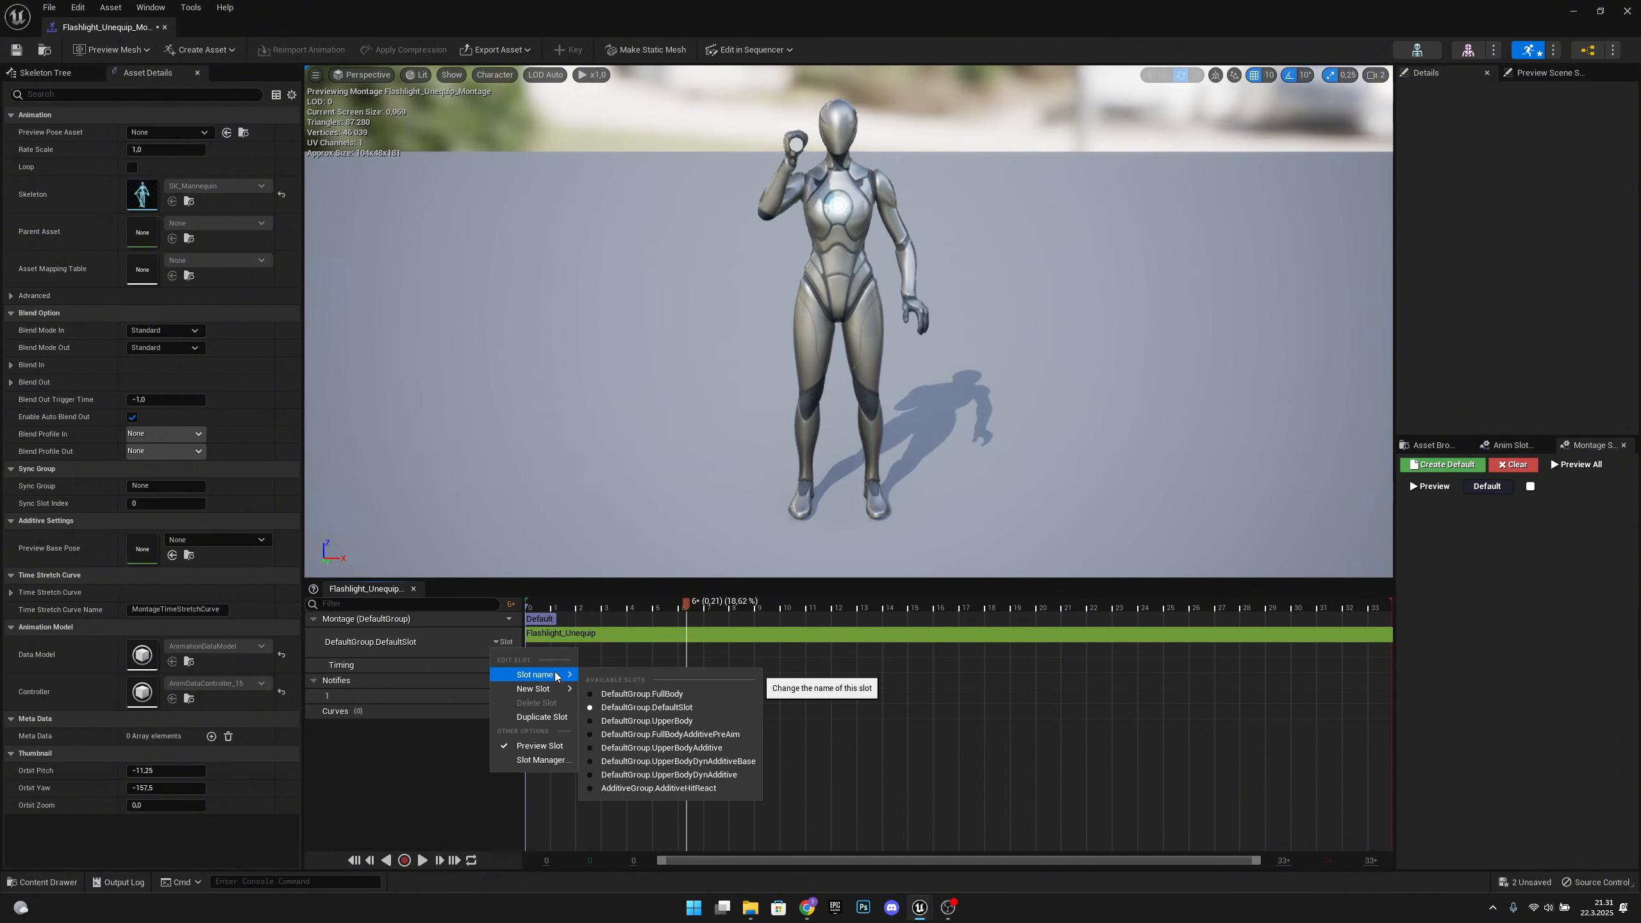
{"action": "left_click", "coordinate": [690, 722]}
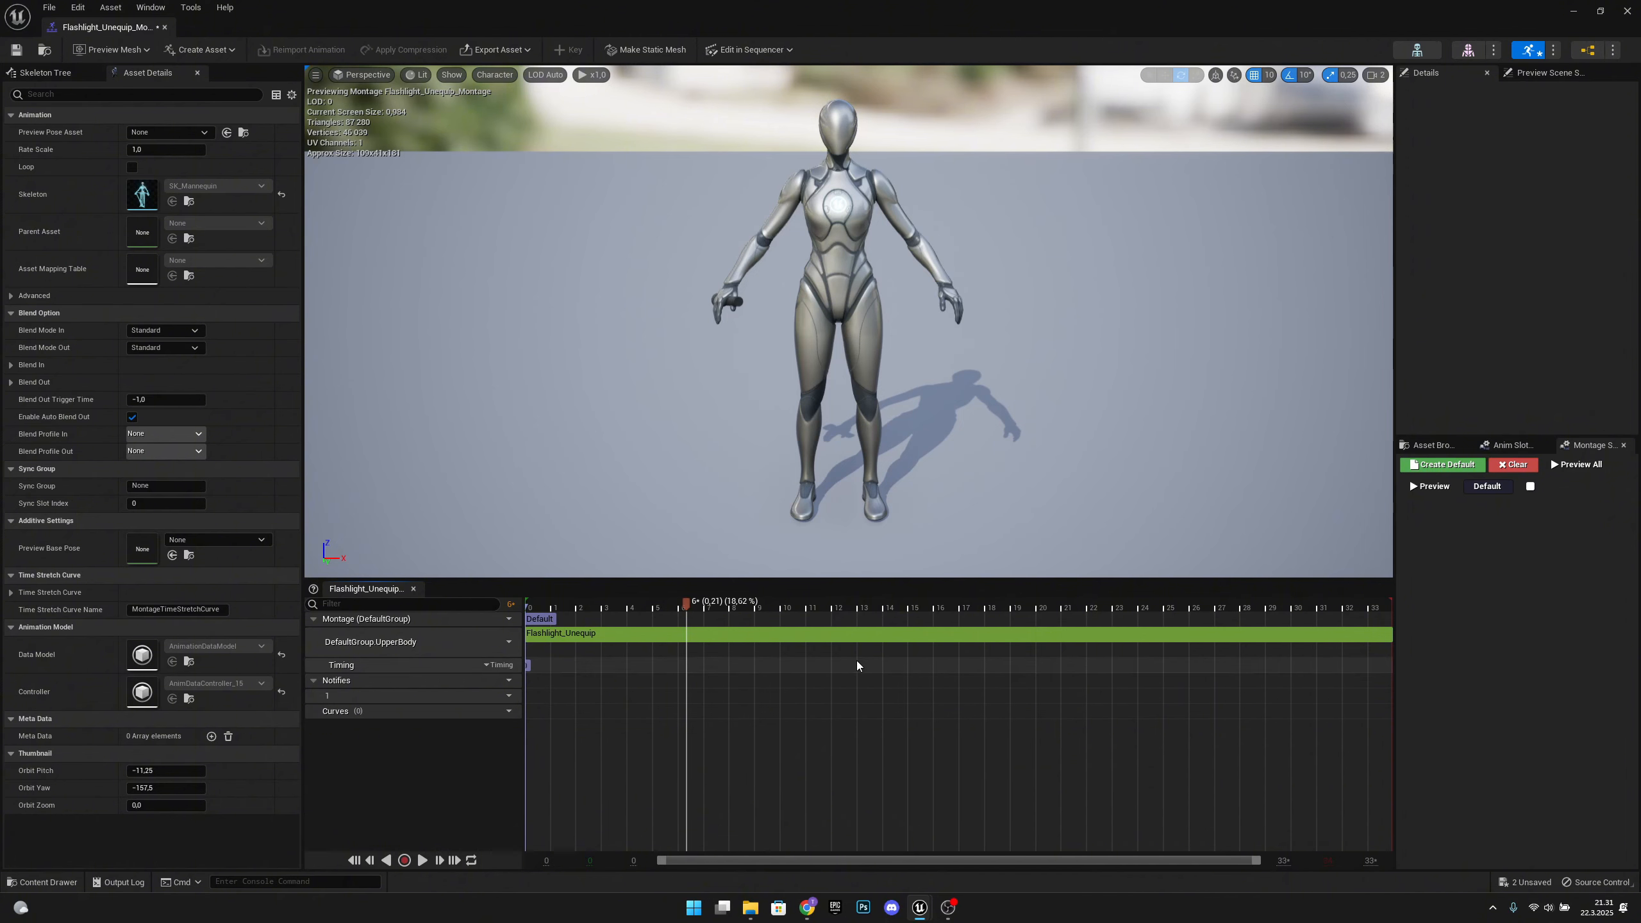
Preview the unequip montage and add a new notify named Flashlight_Off at about 0.17 s on notify track 1
{"action": "left_click_drag", "start_coordinate": [807, 635], "coordinate": [767, 635]}
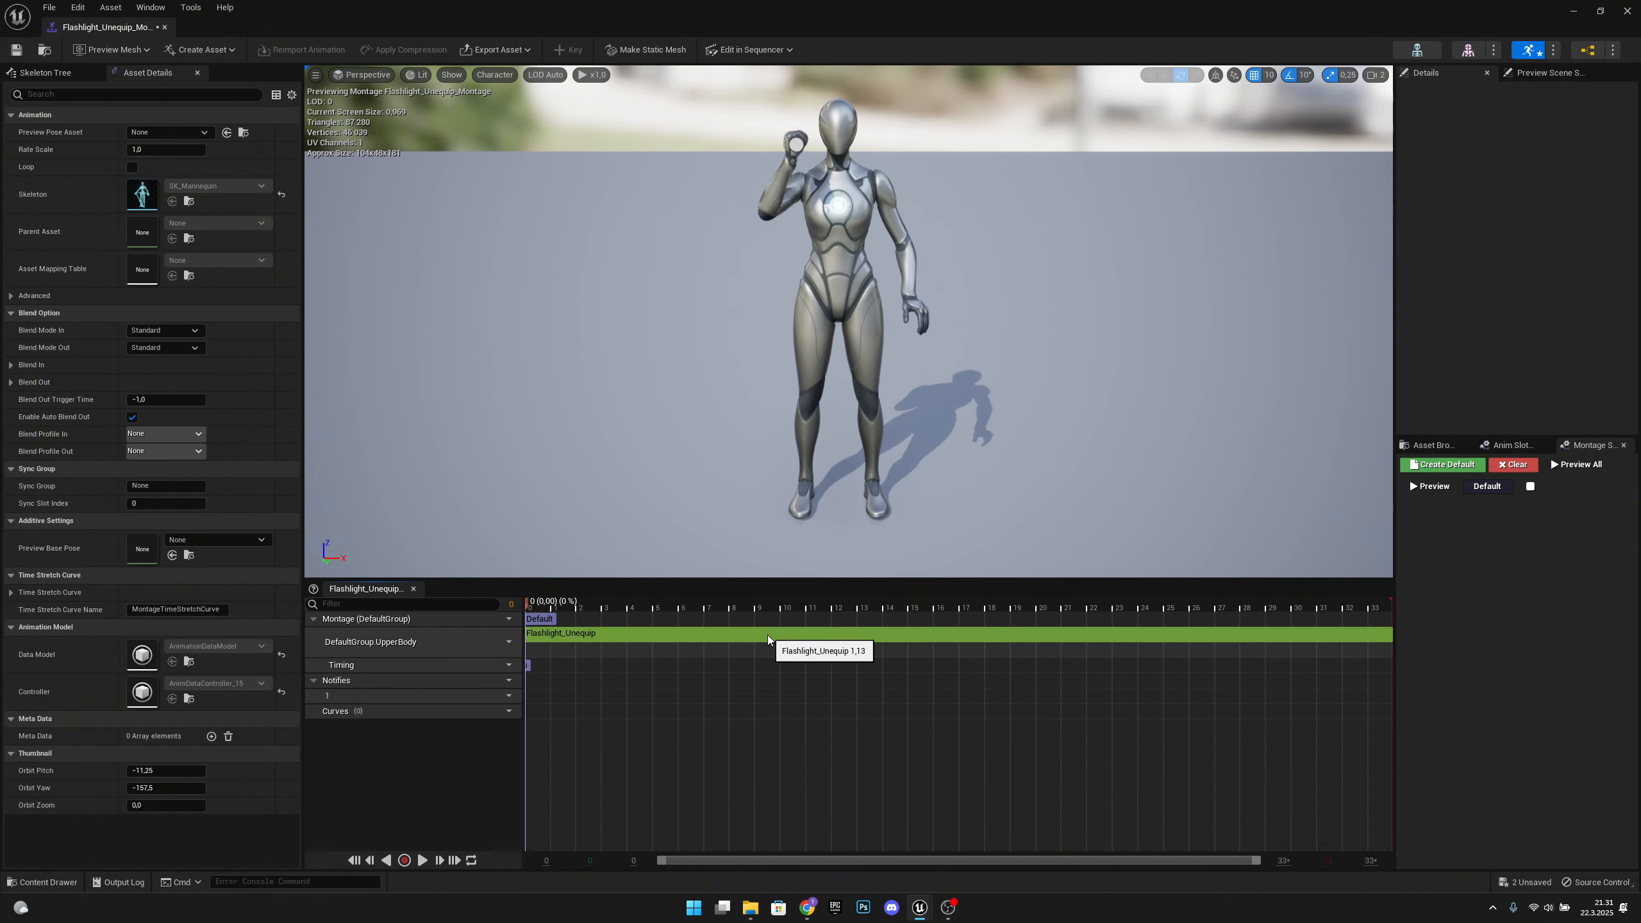
{"action": "key", "text": "space"}
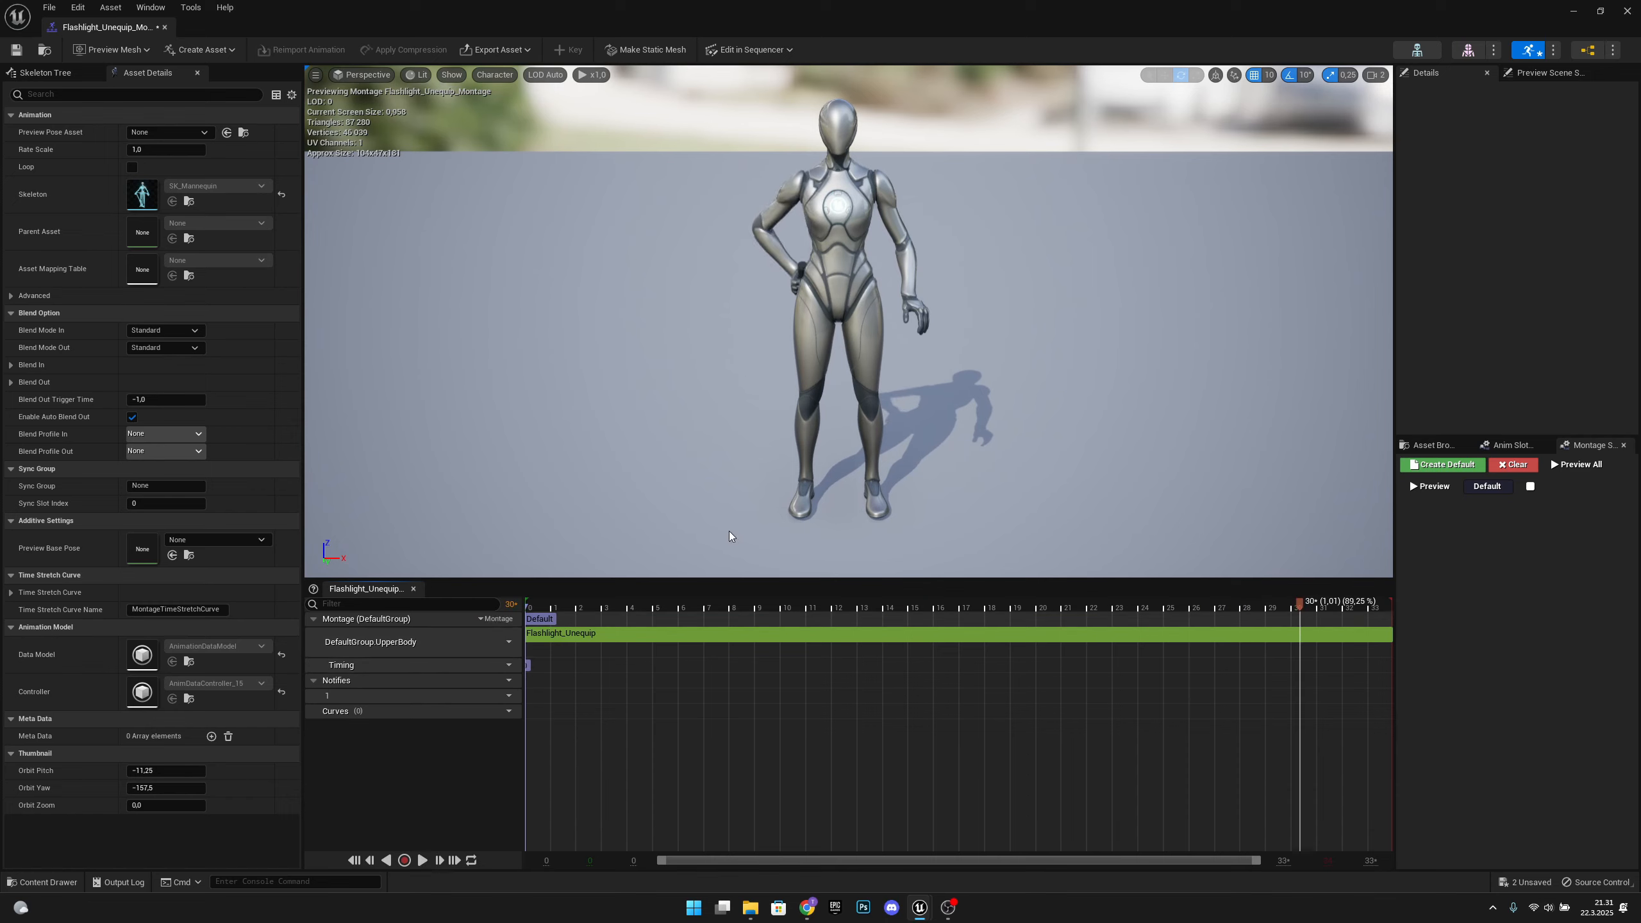
{"action": "left_click_drag", "start_coordinate": [752, 603], "coordinate": [653, 617]}
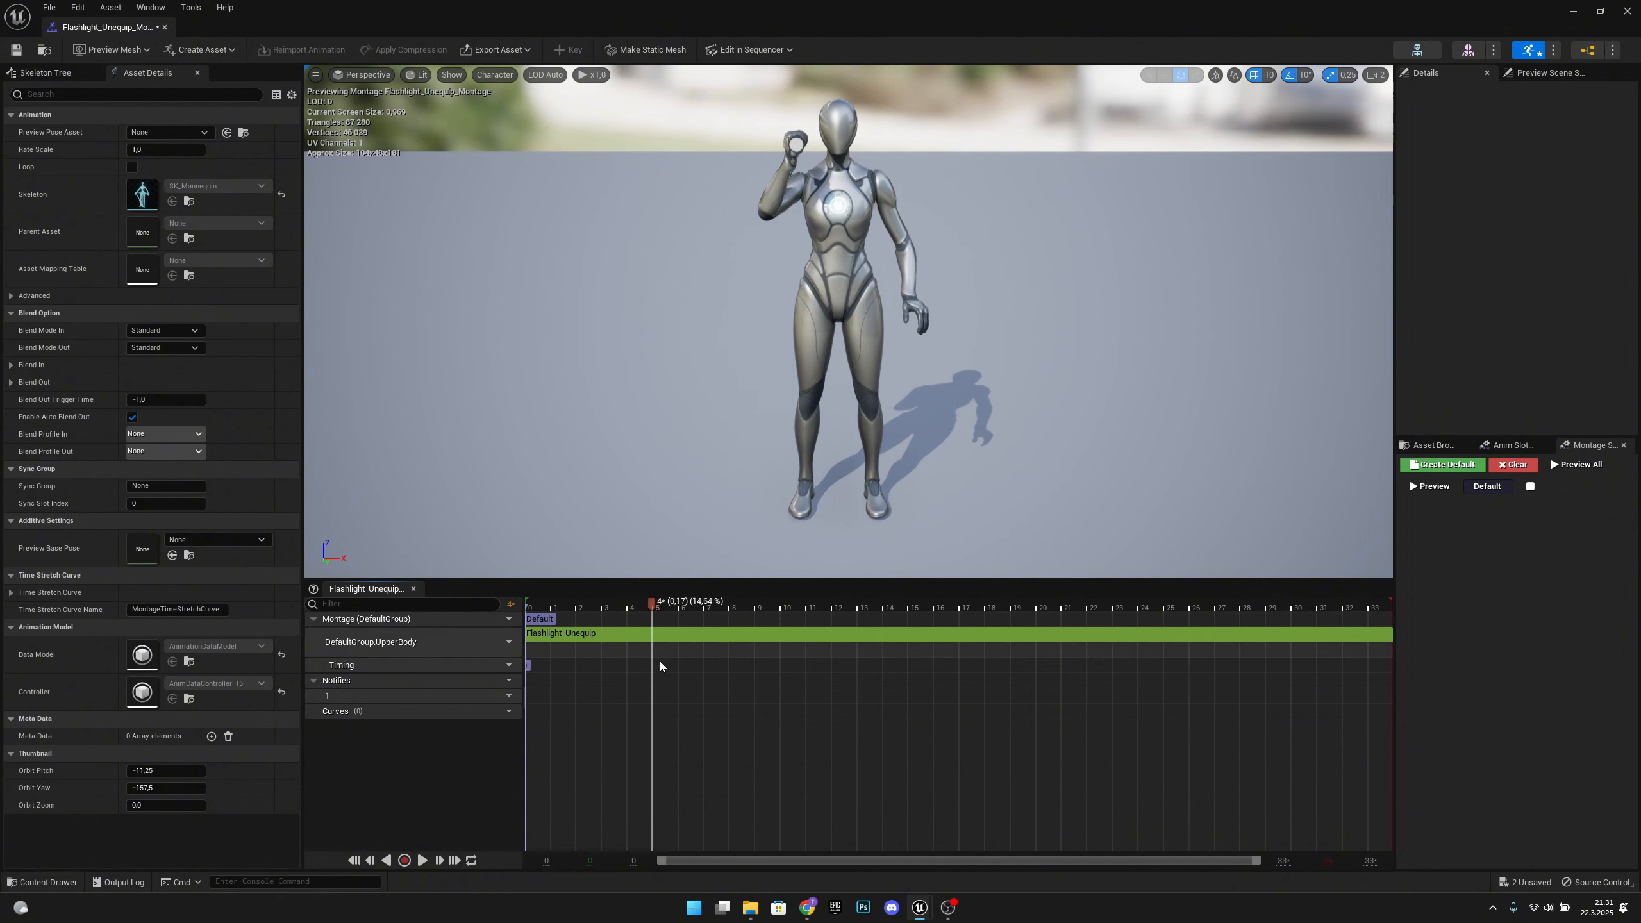
{"action": "right_click", "coordinate": [654, 698]}
{"action": "mouse_move", "coordinate": [690, 724]}
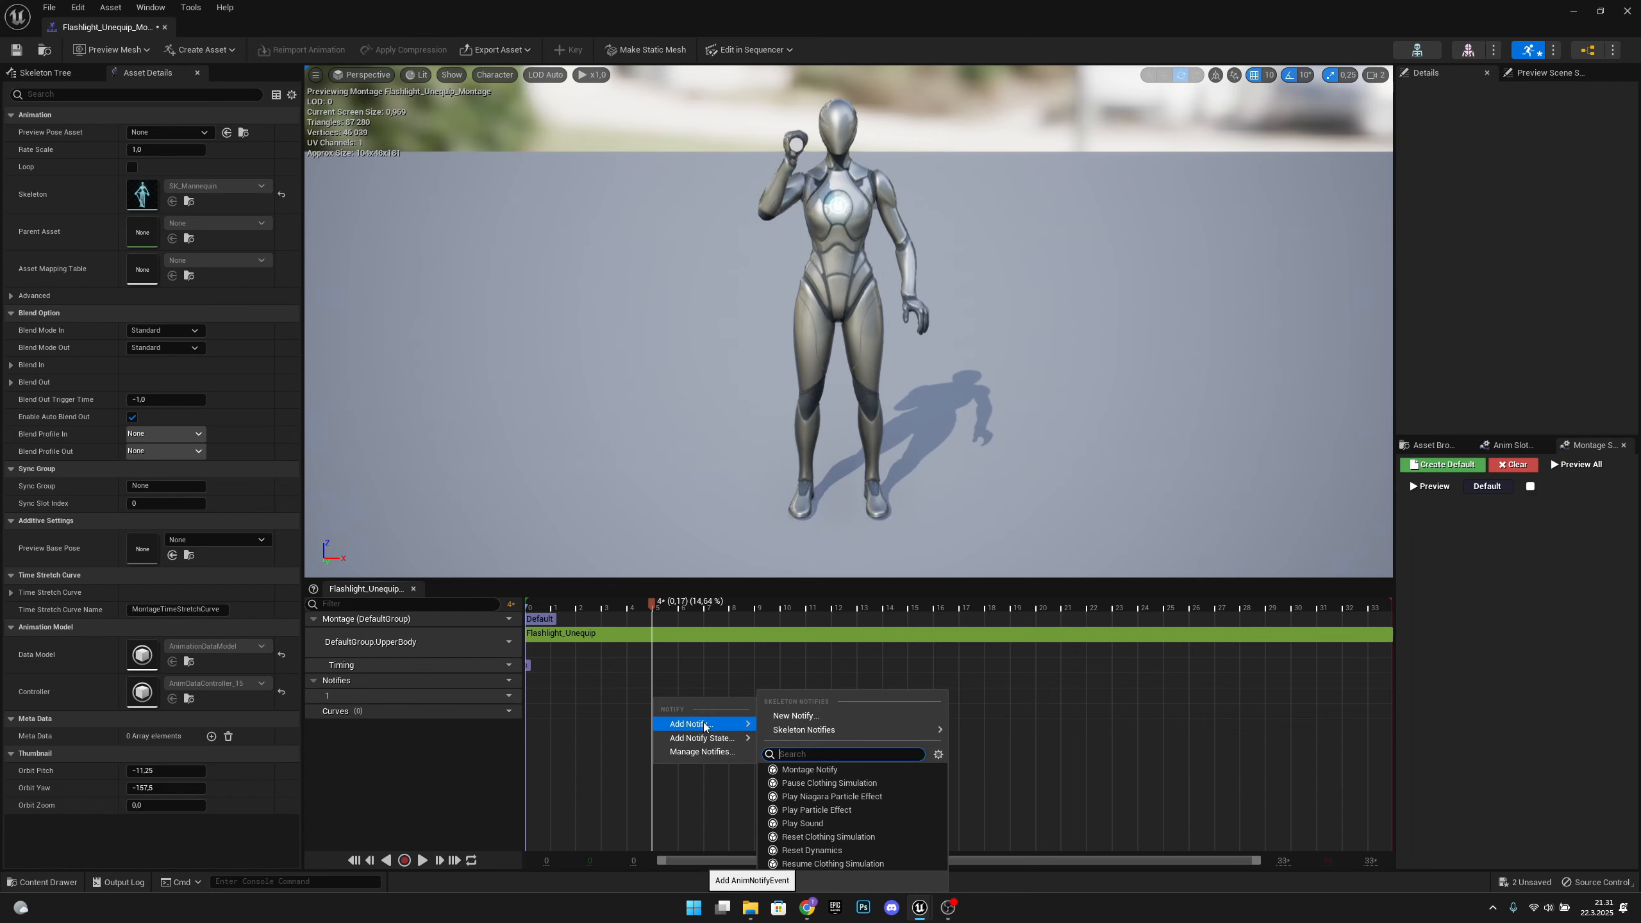
{"action": "left_click", "coordinate": [808, 716]}
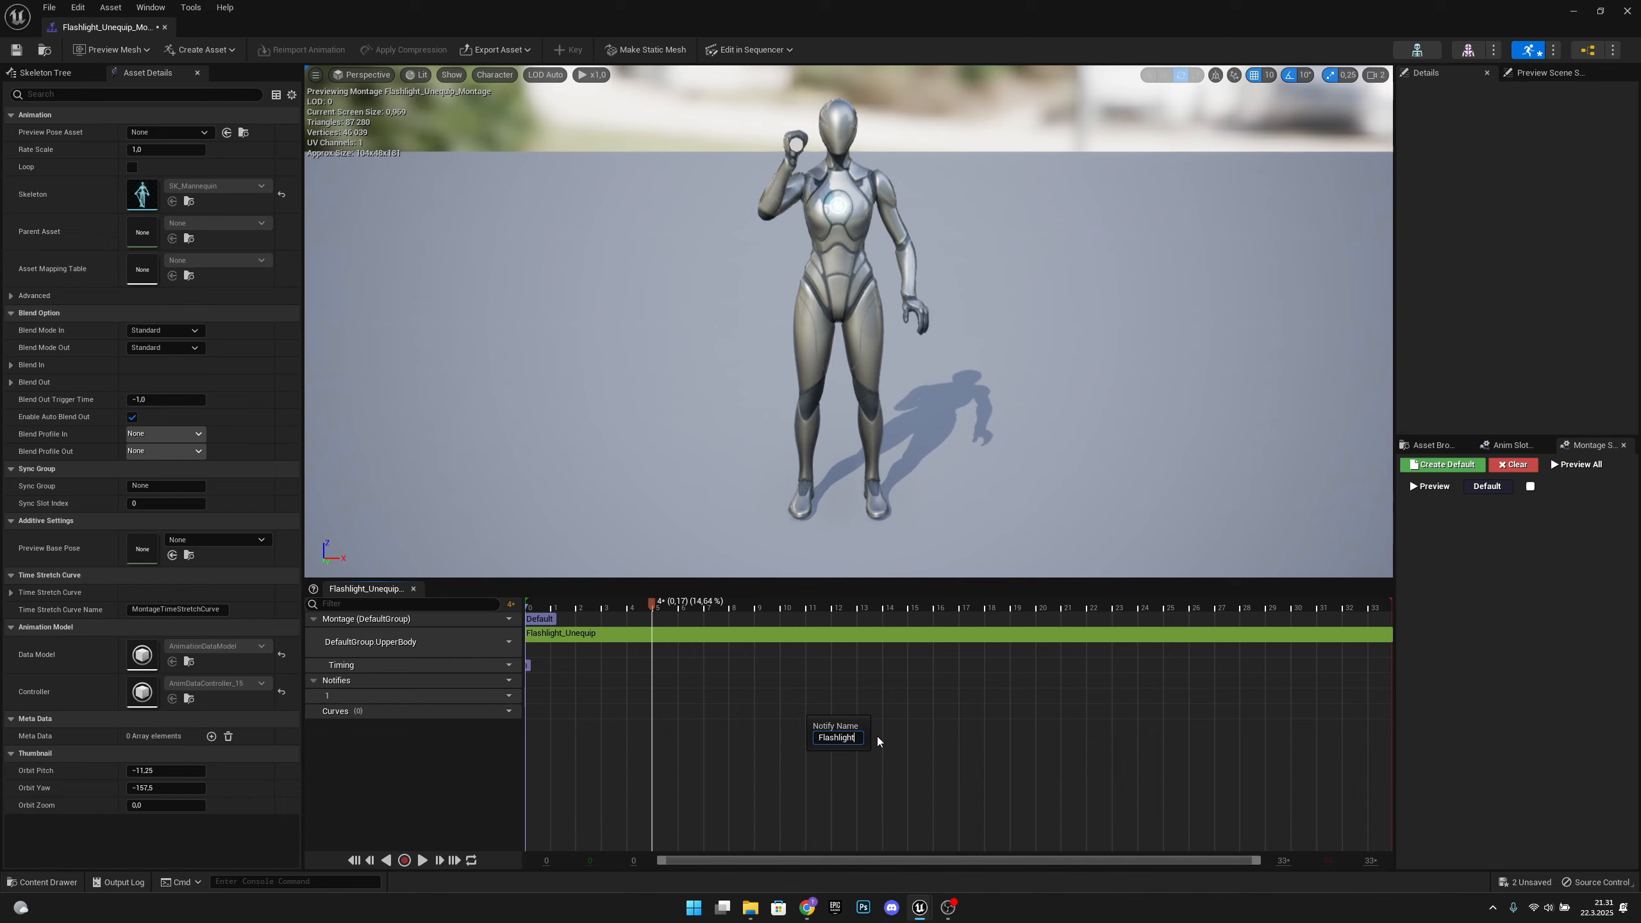
{"action": "key", "text": "Return"}
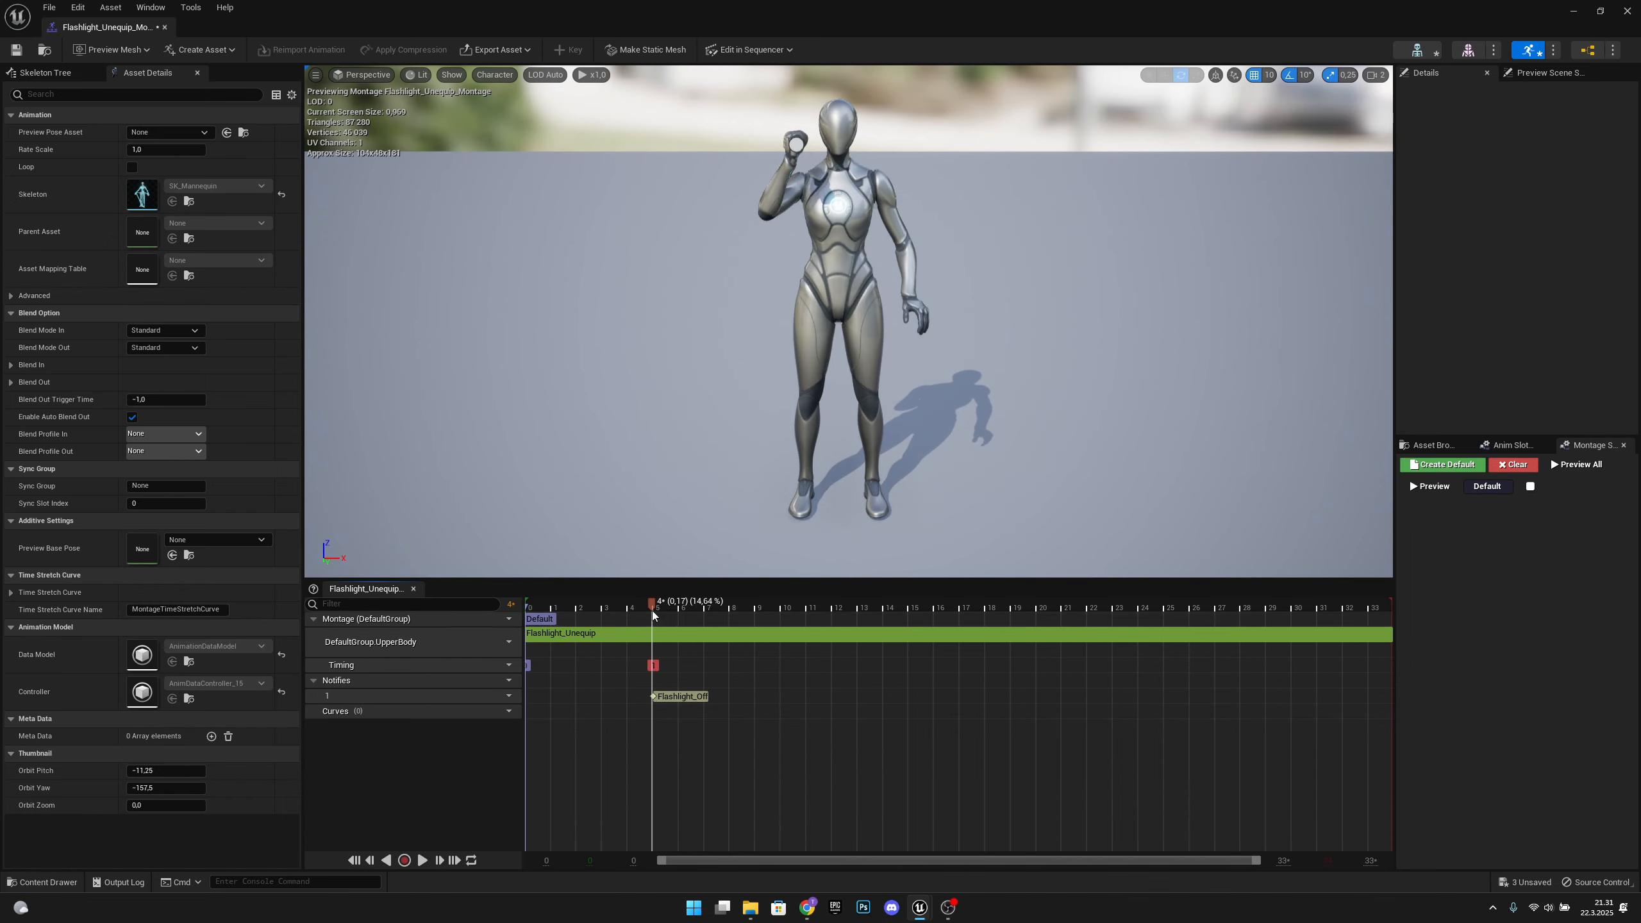
Save Flashlight_Unequip_Montage and close its editor
{"action": "mouse_move", "coordinate": [655, 606]}
{"action": "left_mouse_down"}
{"action": "mouse_move", "coordinate": [544, 609]}
{"action": "mouse_move", "coordinate": [799, 625]}
{"action": "mouse_move", "coordinate": [661, 626]}
{"action": "left_mouse_up"}
{"action": "left_click", "coordinate": [17, 50]}
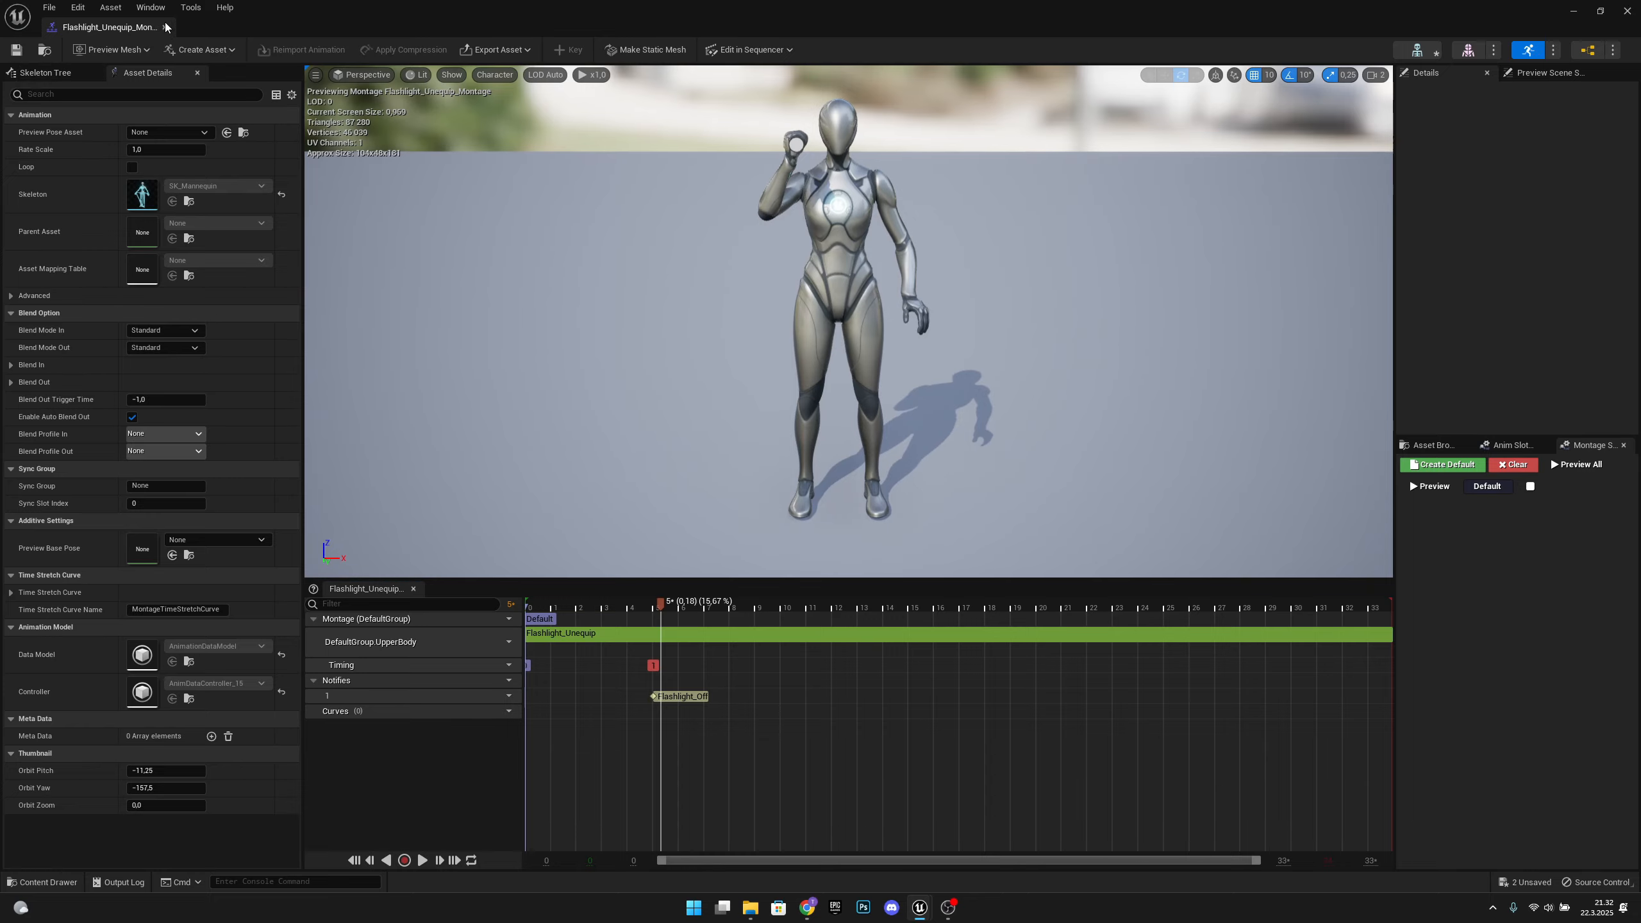
{"action": "left_click", "coordinate": [164, 27]}
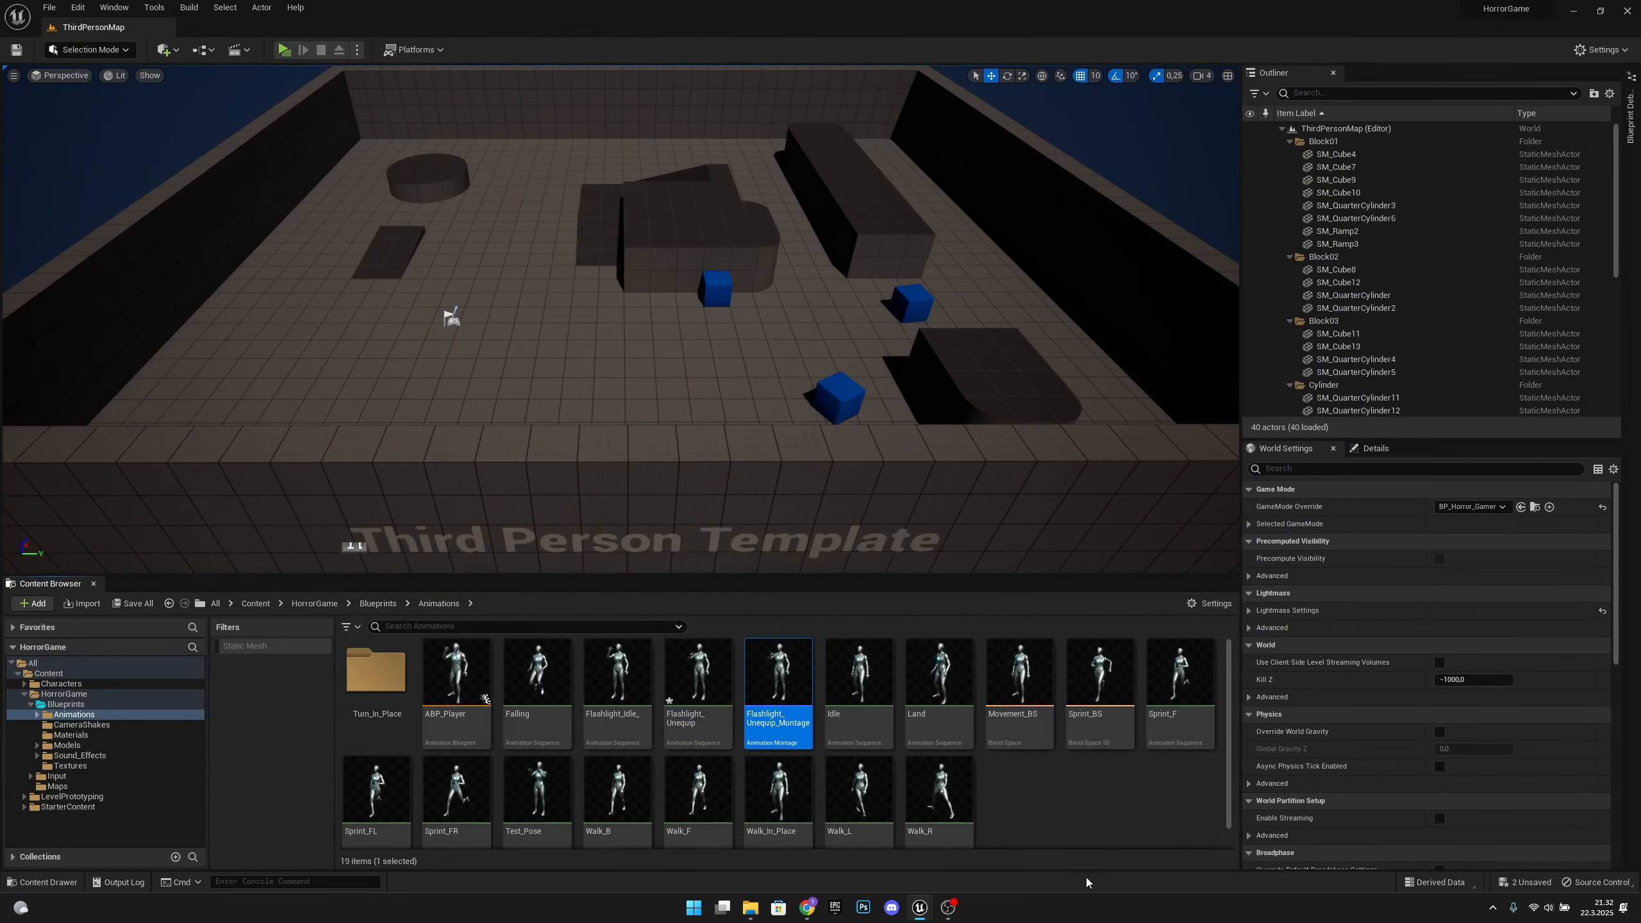
Duplicate Flashlight_Unequip_Montage and name the copy Flashlight_Equip_Montage
{"action": "right_click", "coordinate": [781, 700]}
{"action": "left_click", "coordinate": [822, 457]}
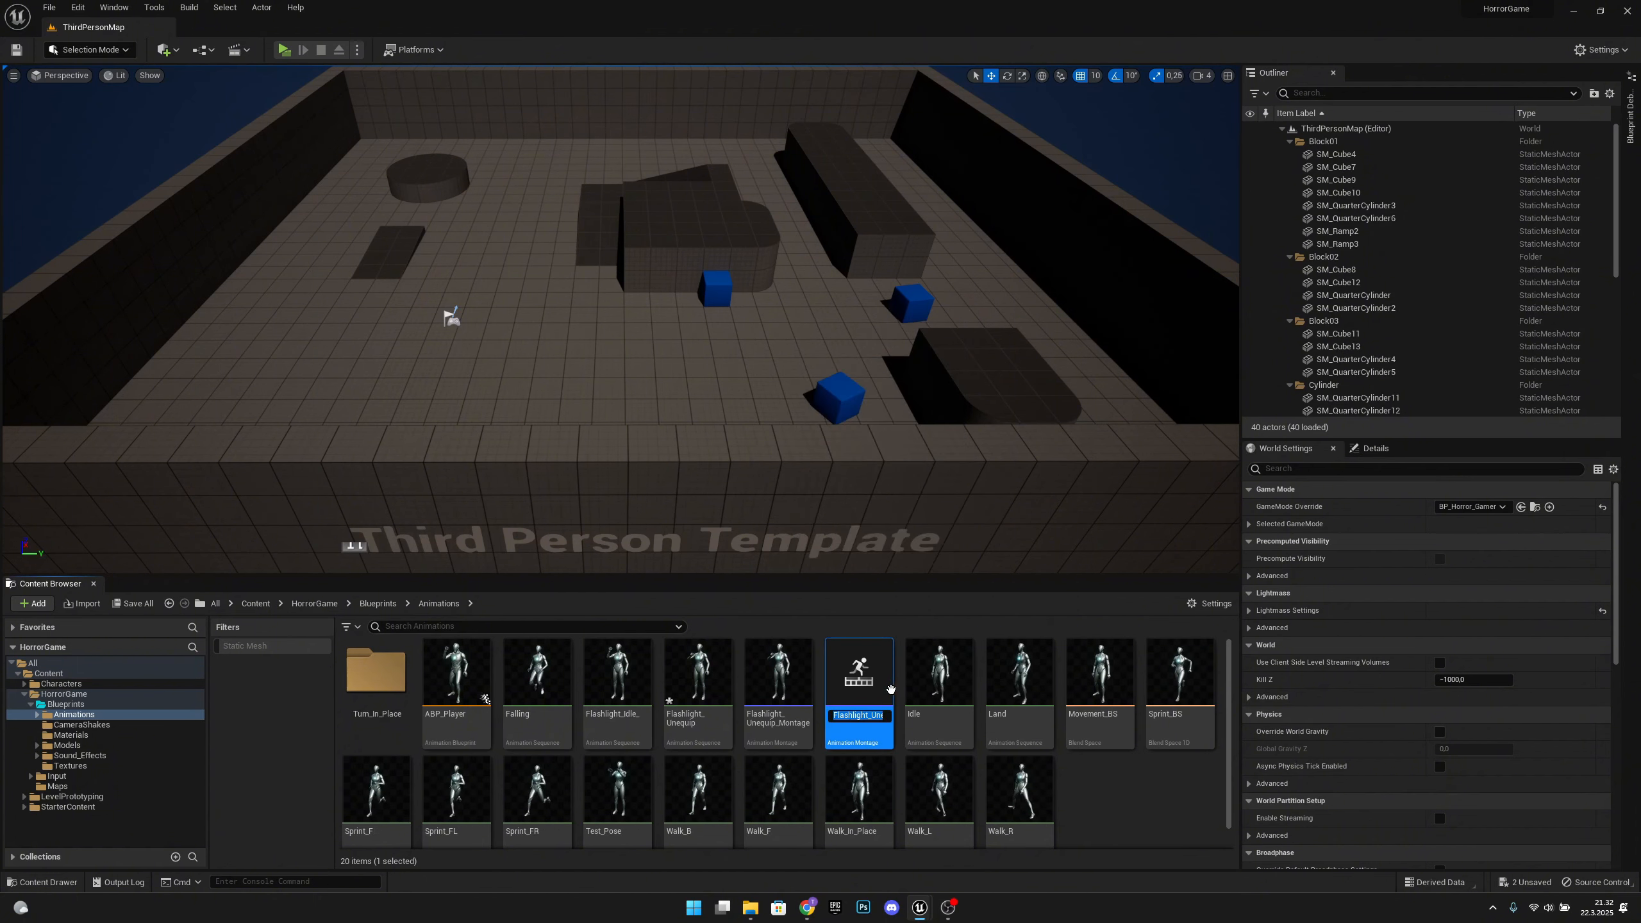
{"action": "left_click_drag", "start_coordinate": [873, 716], "coordinate": [908, 714]}
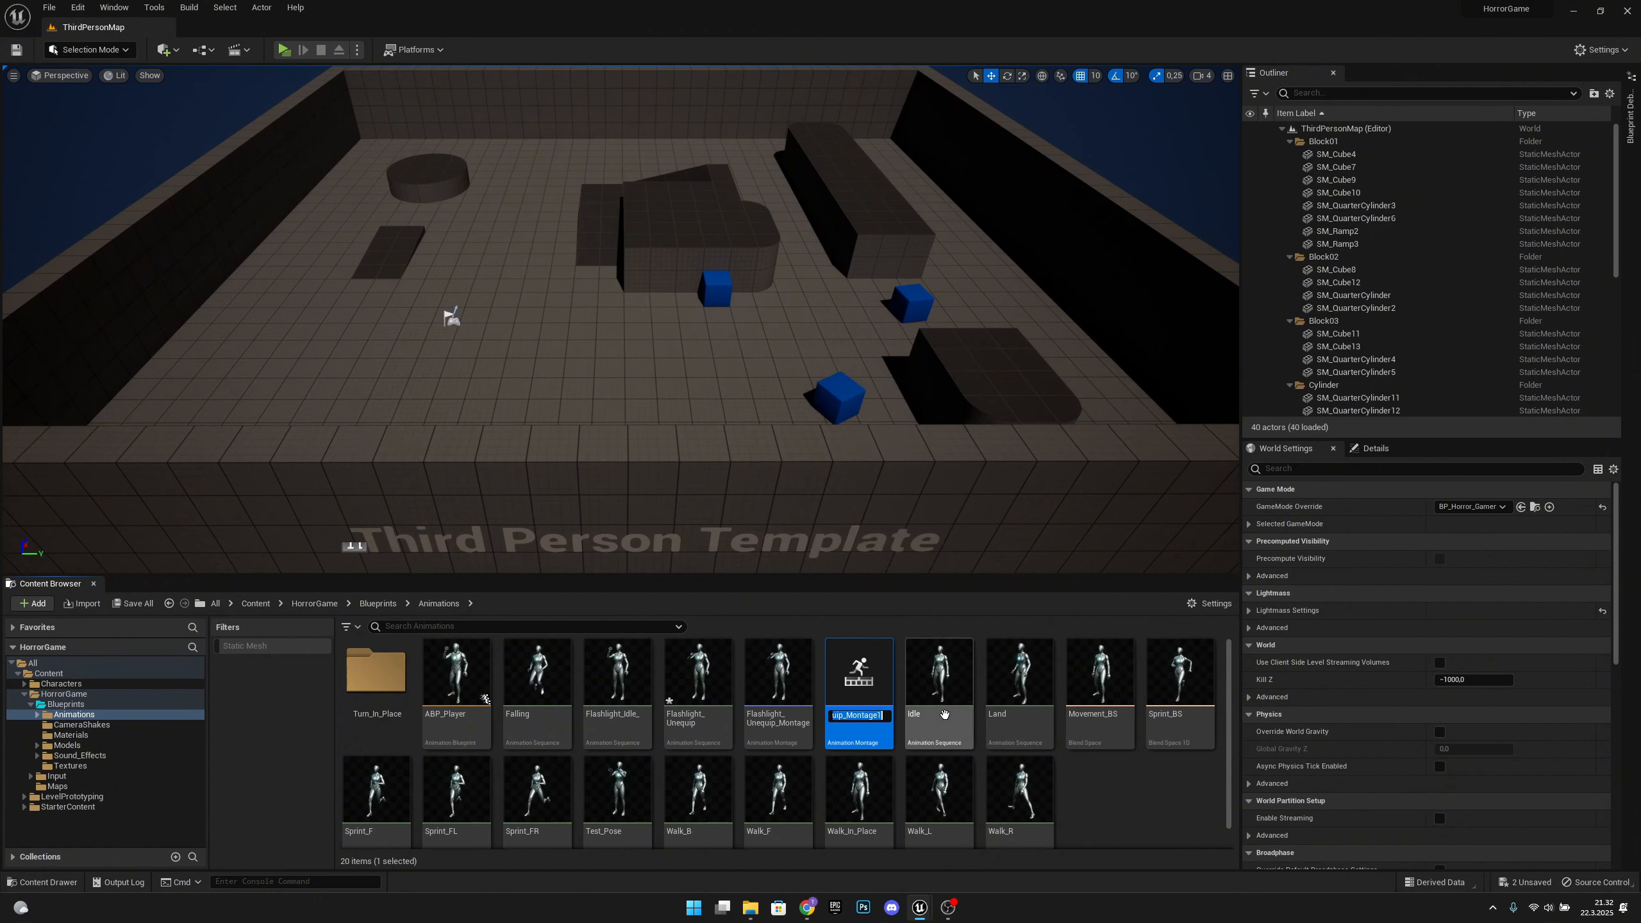
{"action": "type", "text": "E"}
{"action": "type", "text": "quip_Montage"}
{"action": "key", "text": "Return"}
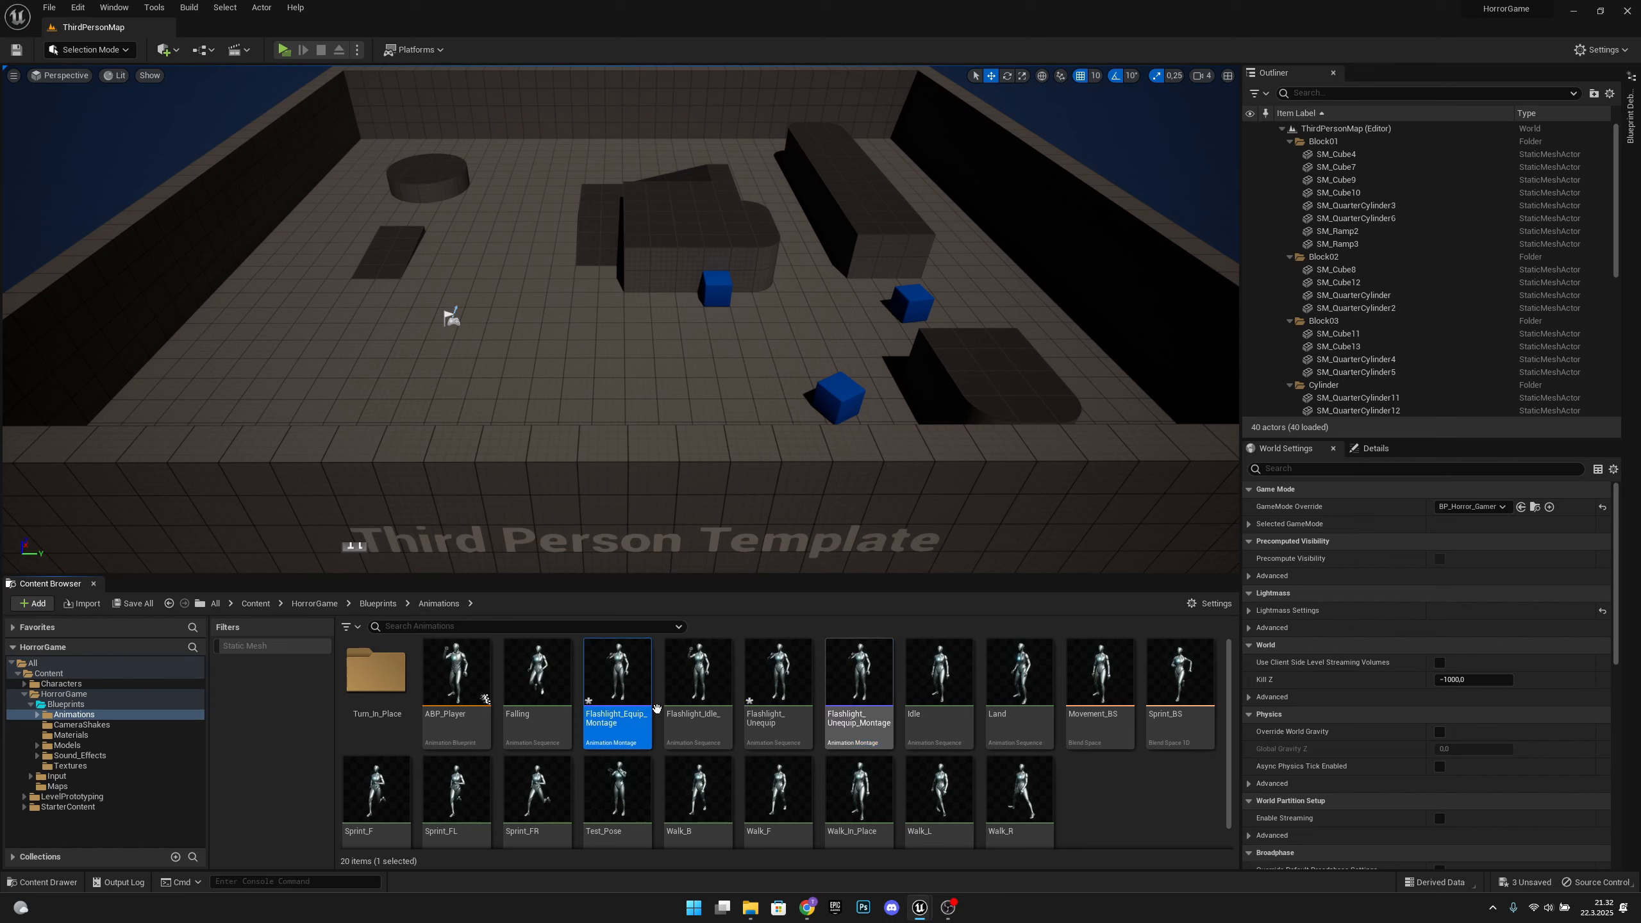
Open Flashlight_Equip_Montage and set the play rate of its Flashlight_Unequip segment to -1
{"action": "double_click", "coordinate": [630, 684]}
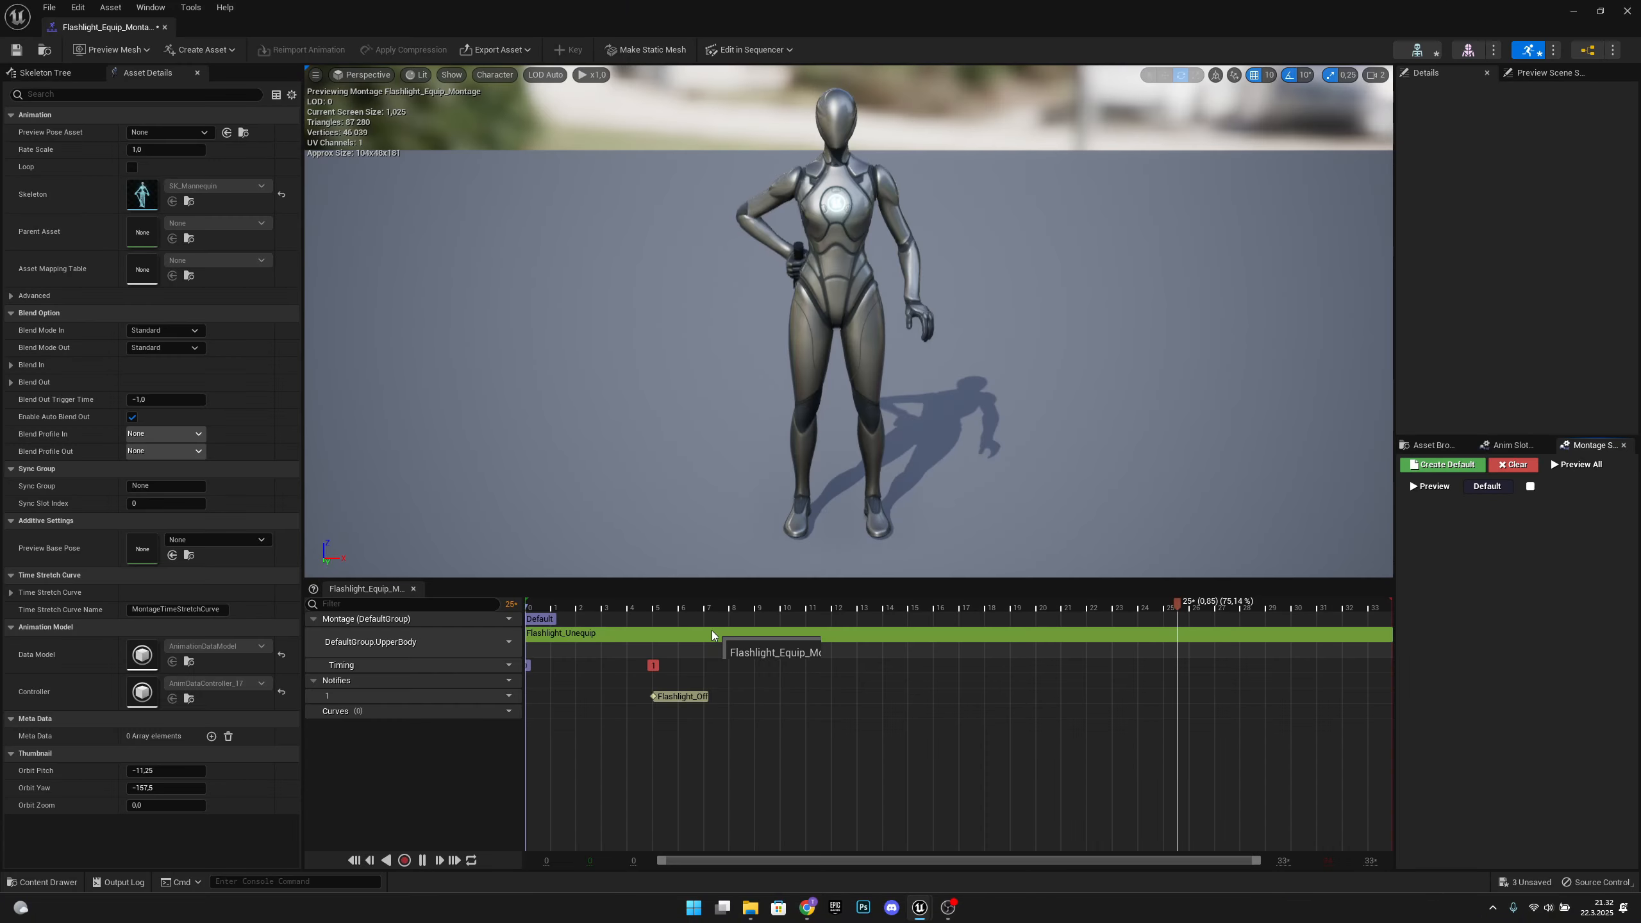
{"action": "left_click", "coordinate": [712, 632]}
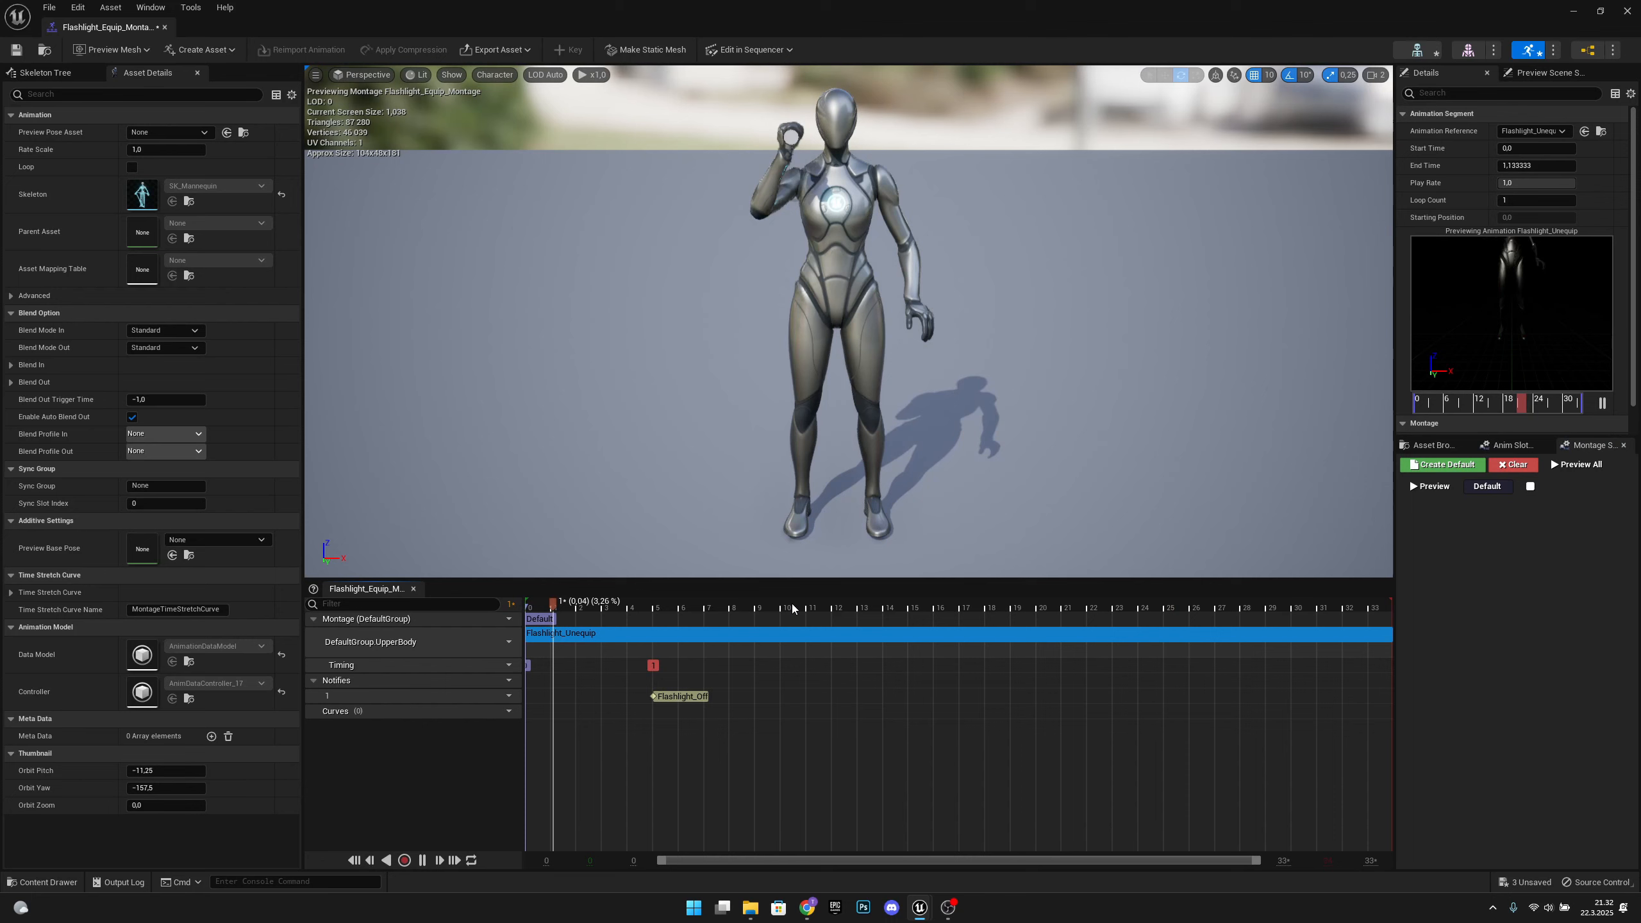
{"action": "left_click", "coordinate": [708, 606]}
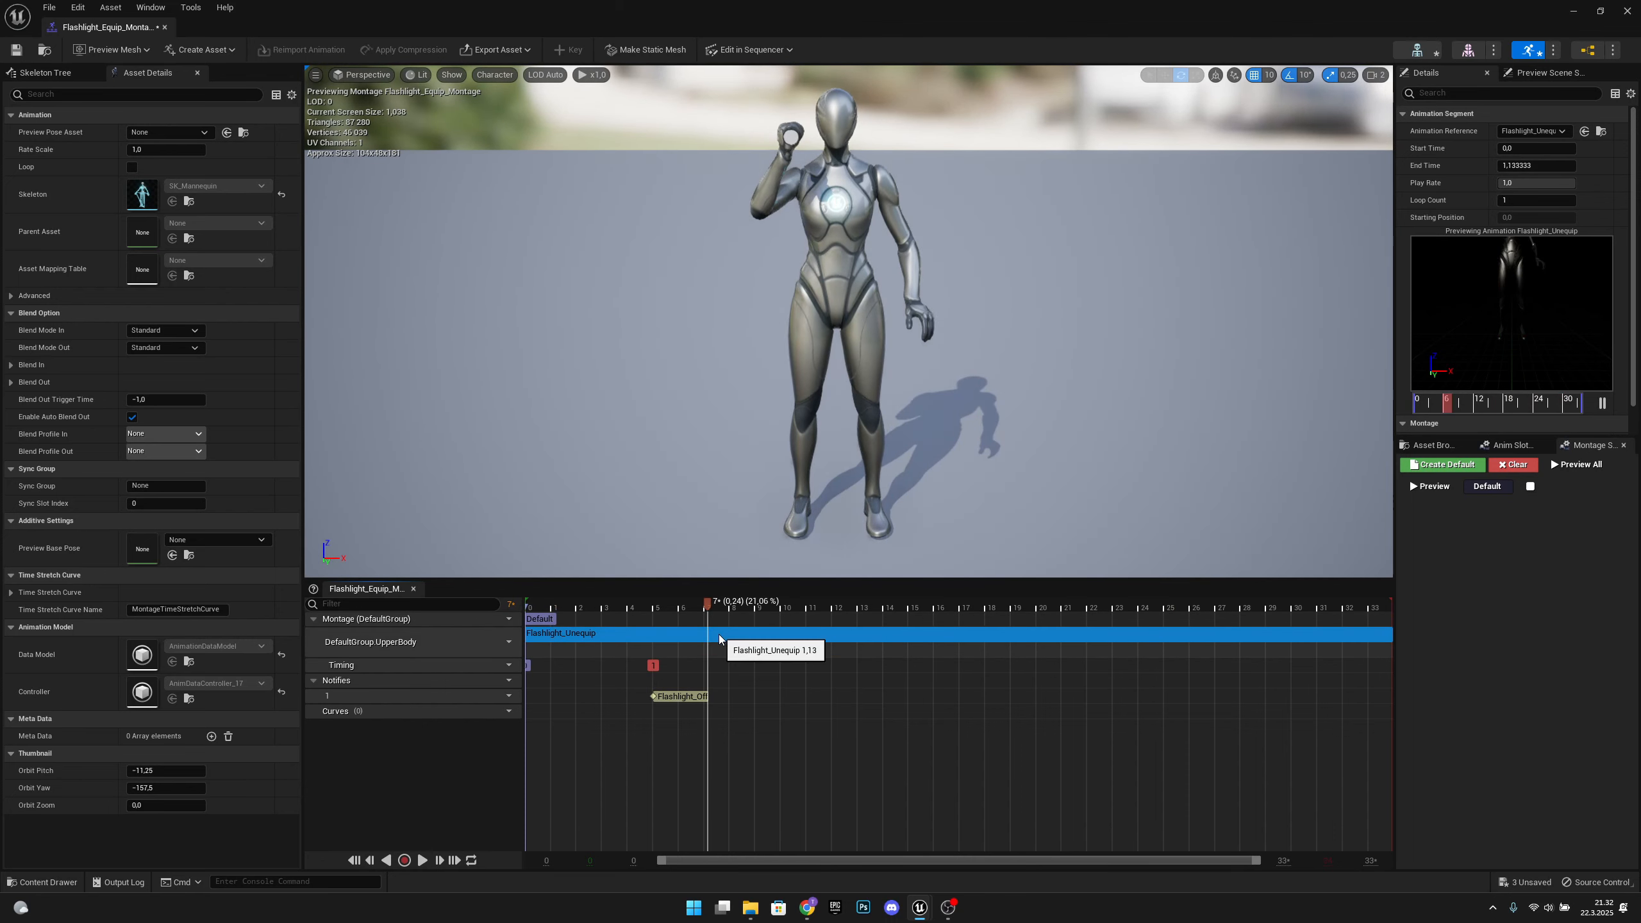
{"action": "left_click", "coordinate": [1530, 183]}
{"action": "type", "text": "-1"}
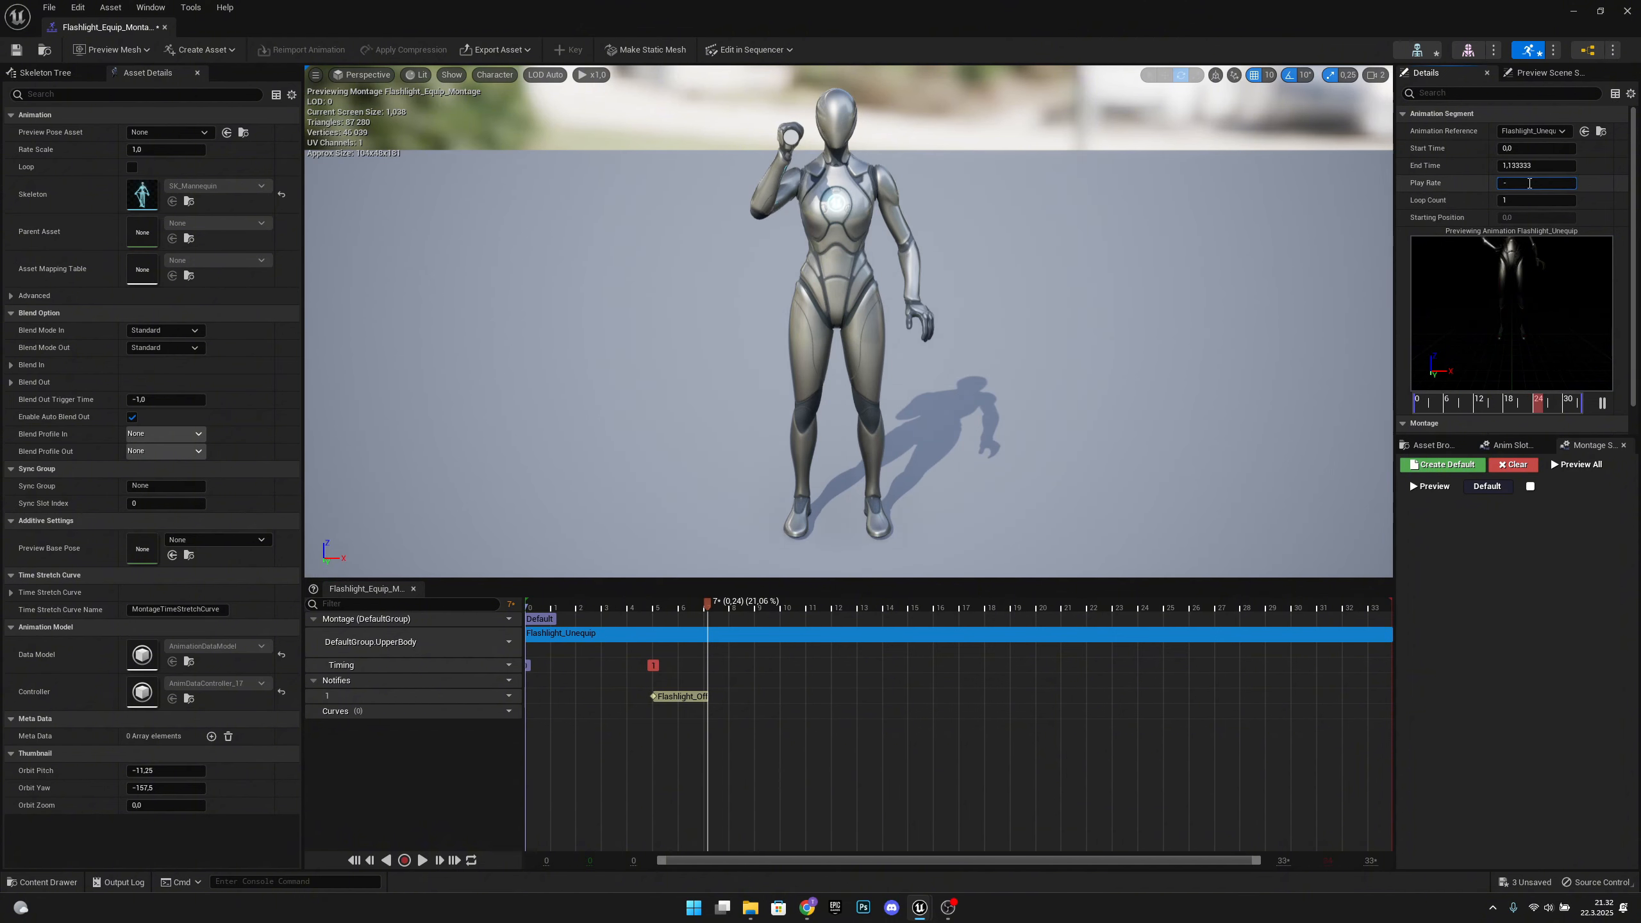
{"action": "key", "text": "Return"}
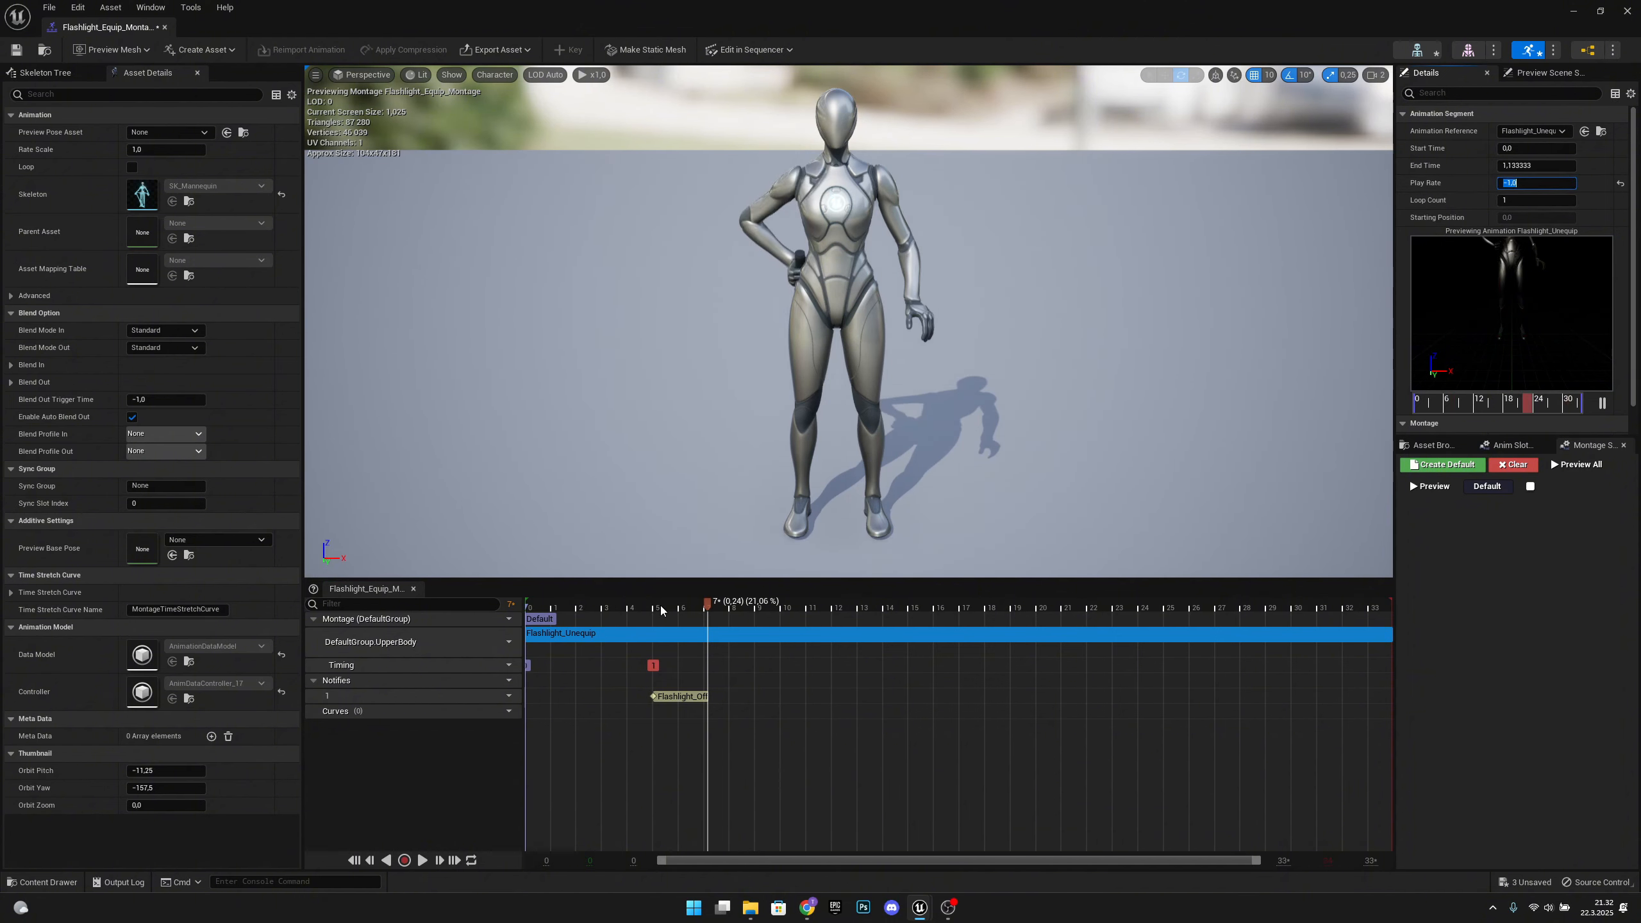
Scrub the reversed animation and move the Flashlight_Off notify to about frame 28
{"action": "left_click_drag", "start_coordinate": [656, 603], "coordinate": [1239, 618]}
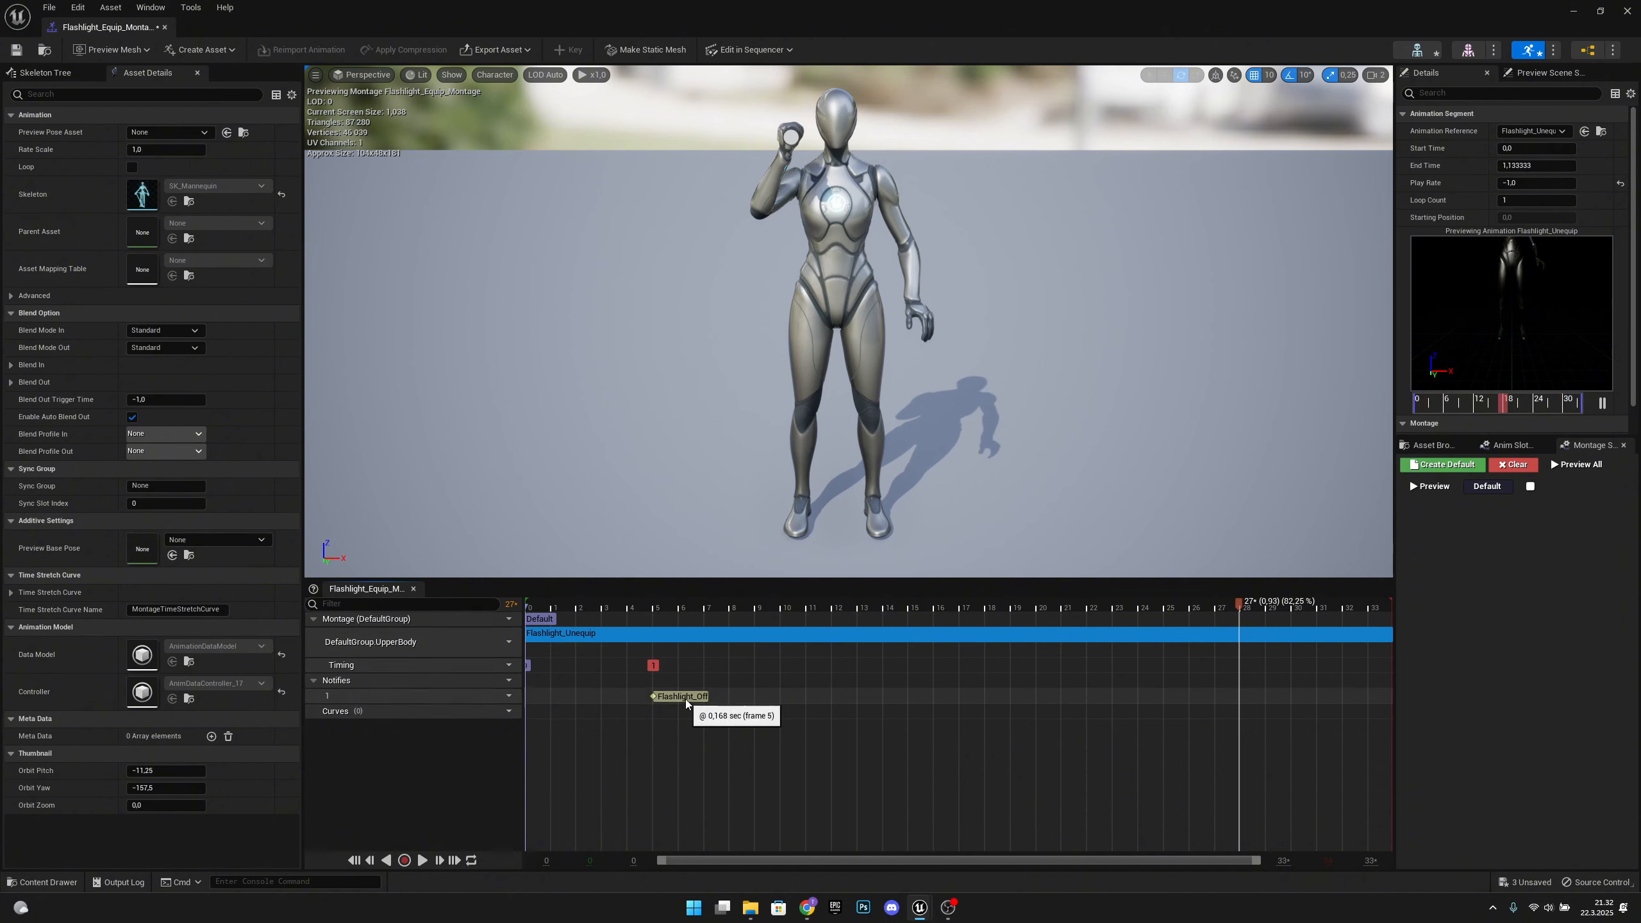
{"action": "left_click_drag", "start_coordinate": [684, 699], "coordinate": [1168, 702]}
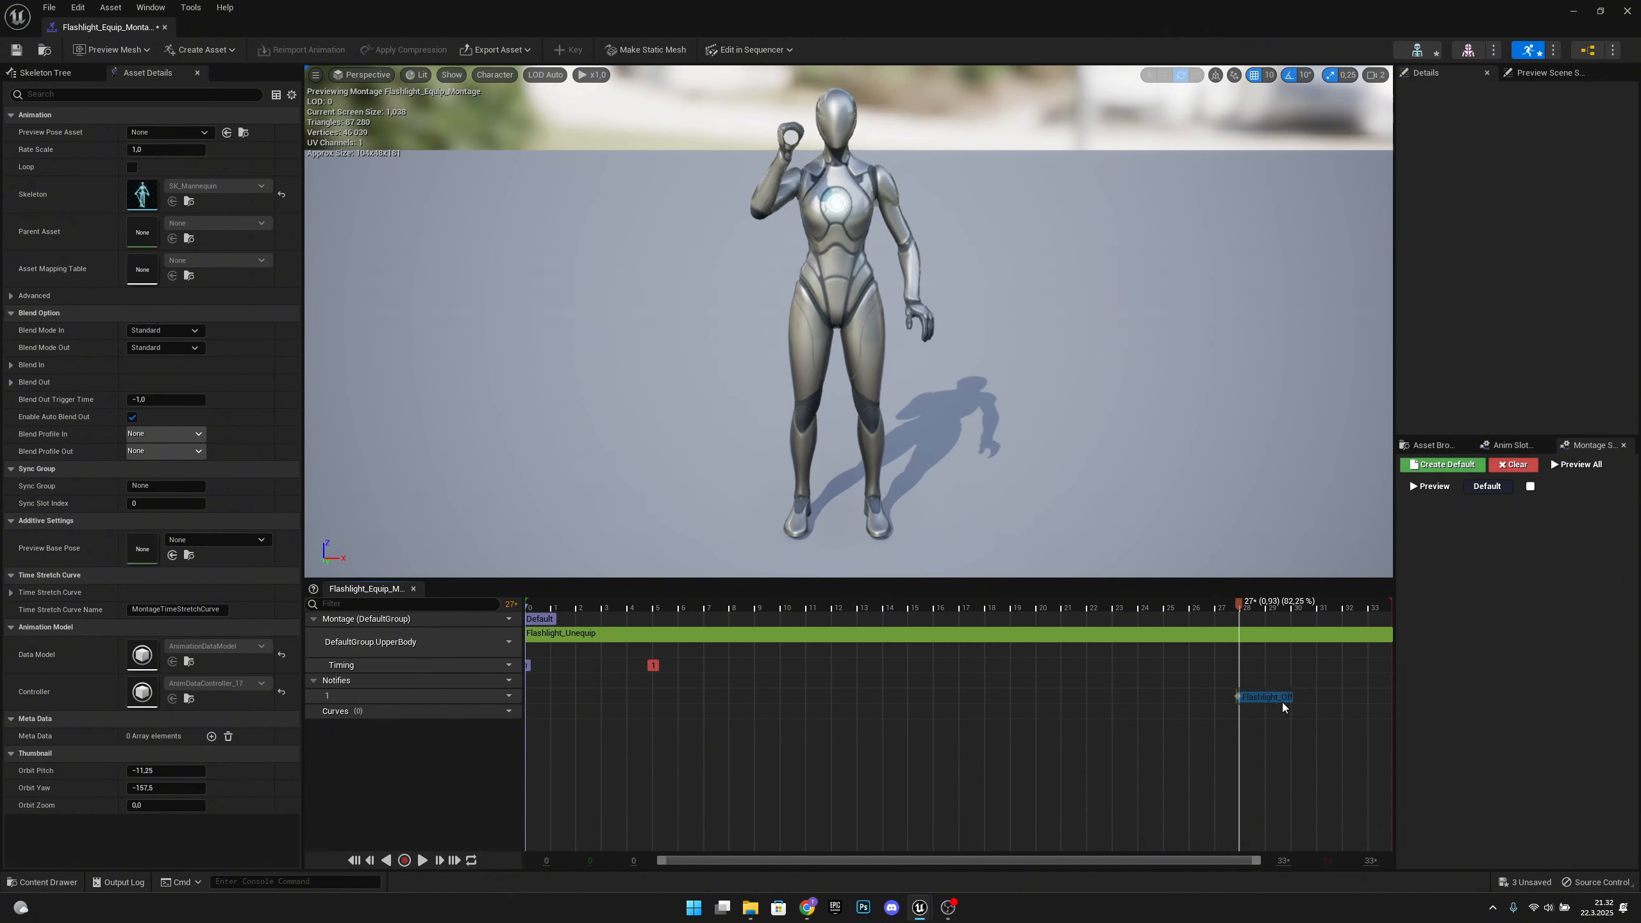
{"action": "left_click", "coordinate": [1287, 702]}
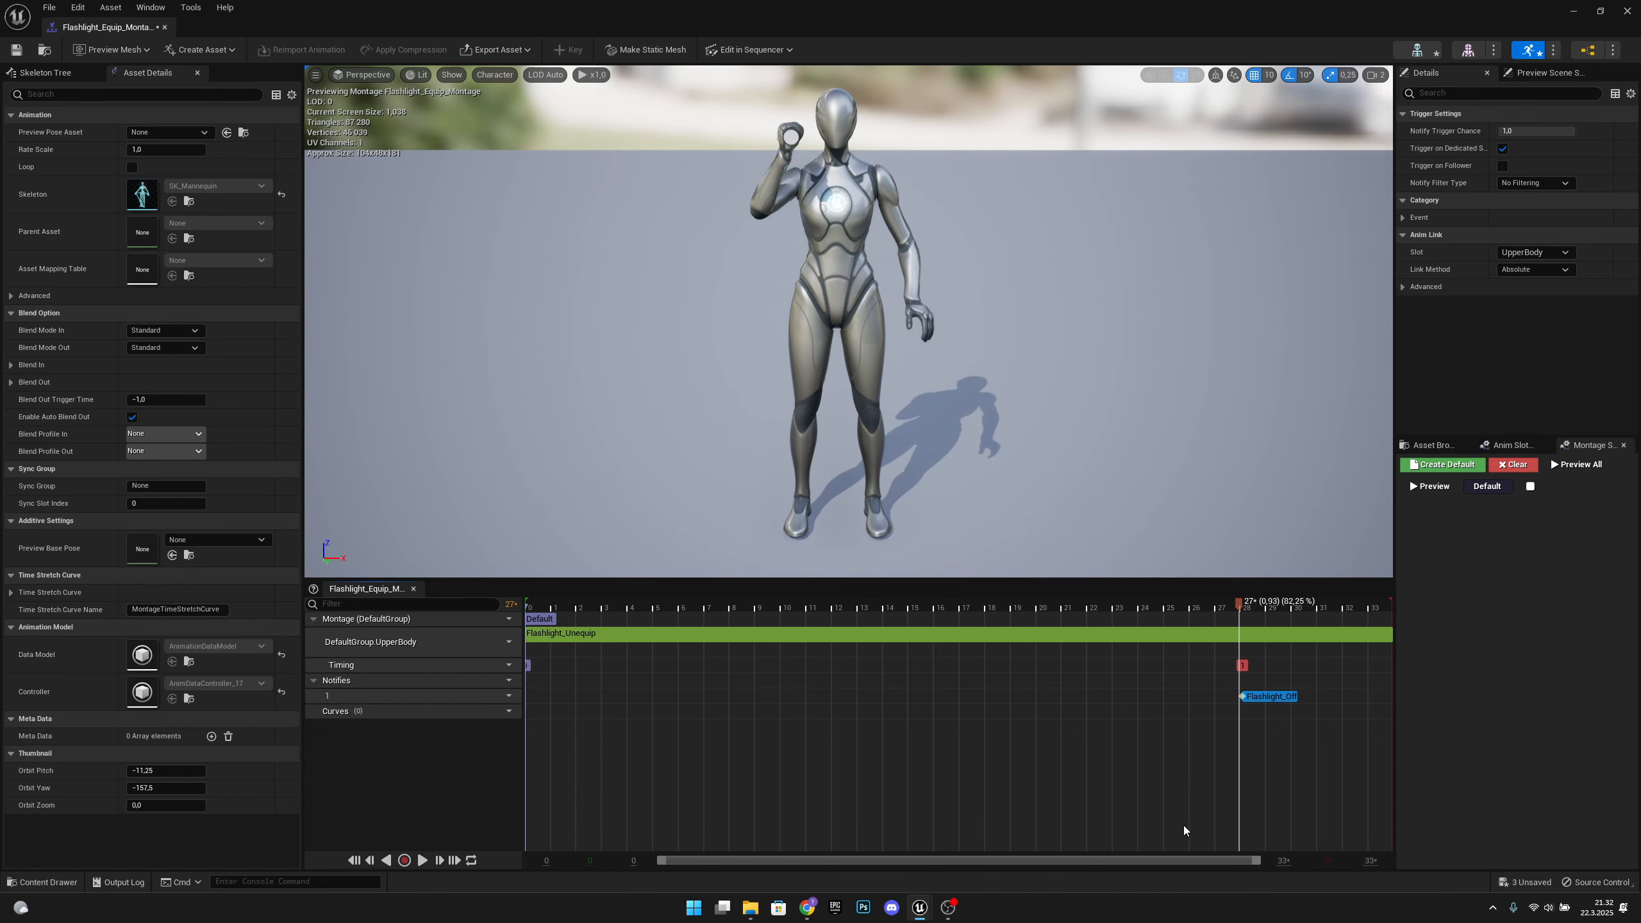
Delete the Flashlight_Off notify from the equip montage and place the playhead at about frame 28
{"action": "left_click", "coordinate": [1278, 698]}
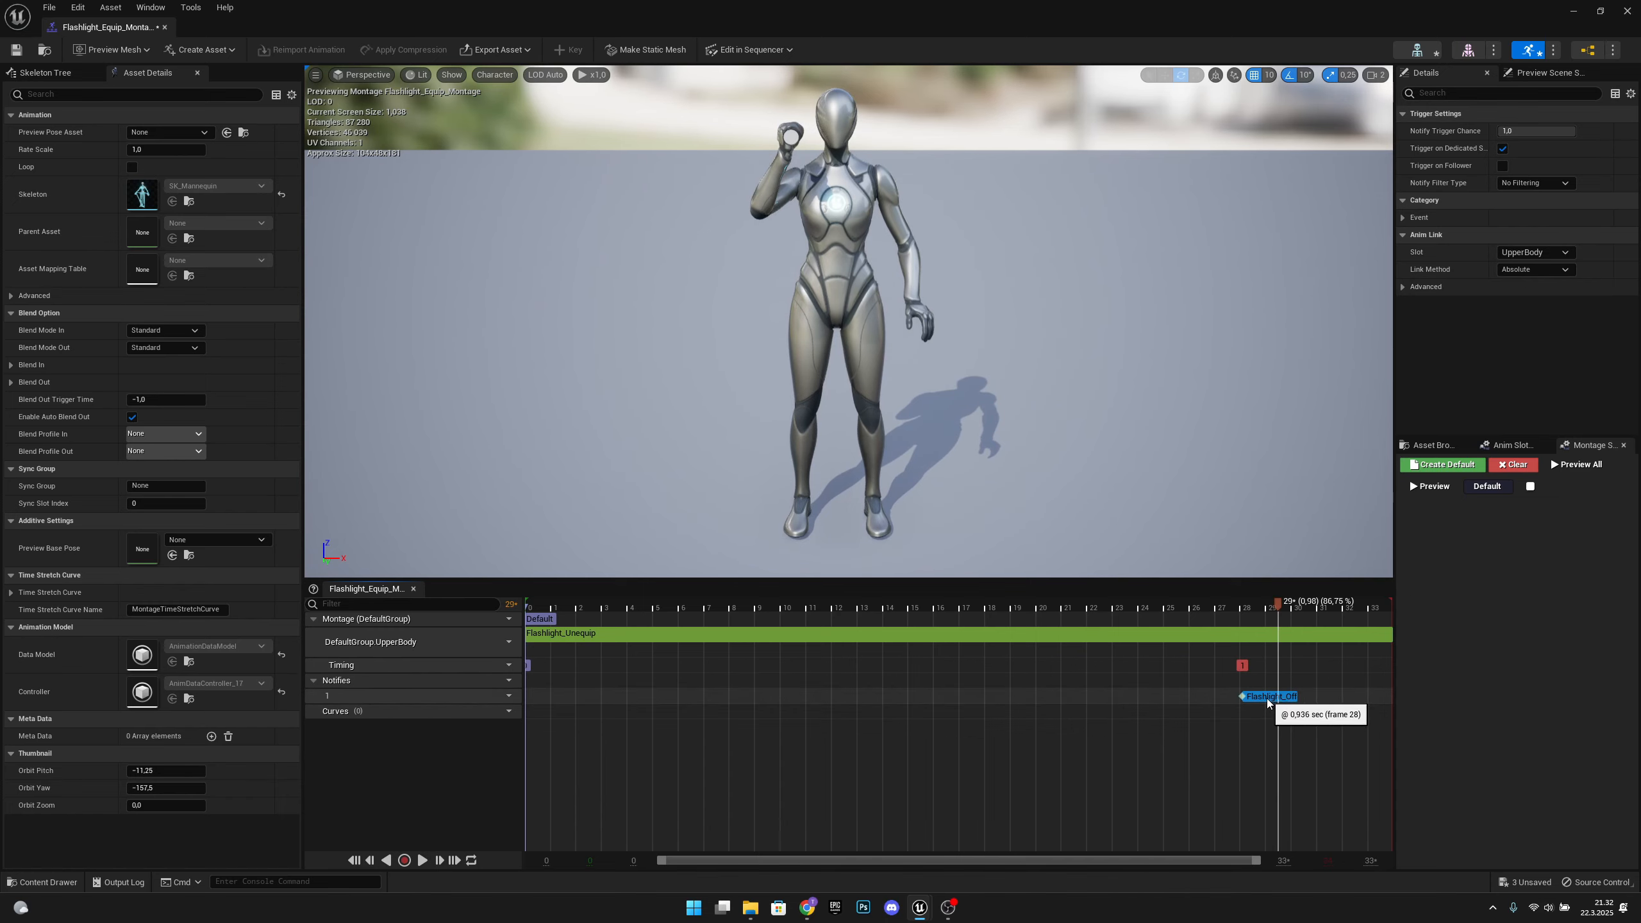
{"action": "key", "text": "Delete"}
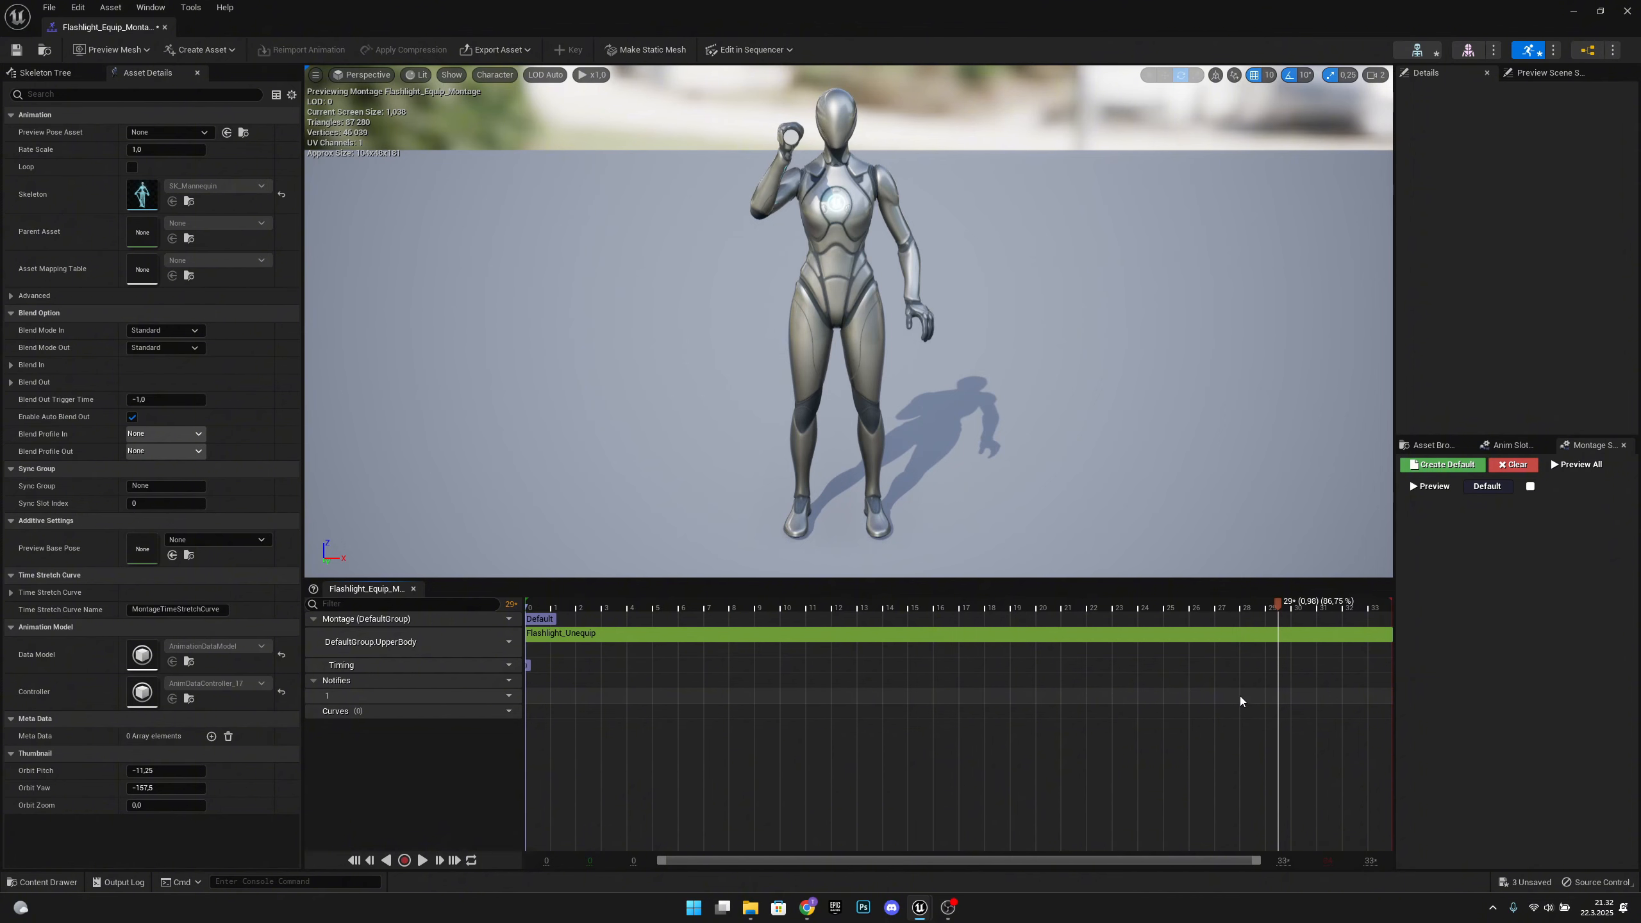
{"action": "left_click", "coordinate": [1242, 607]}
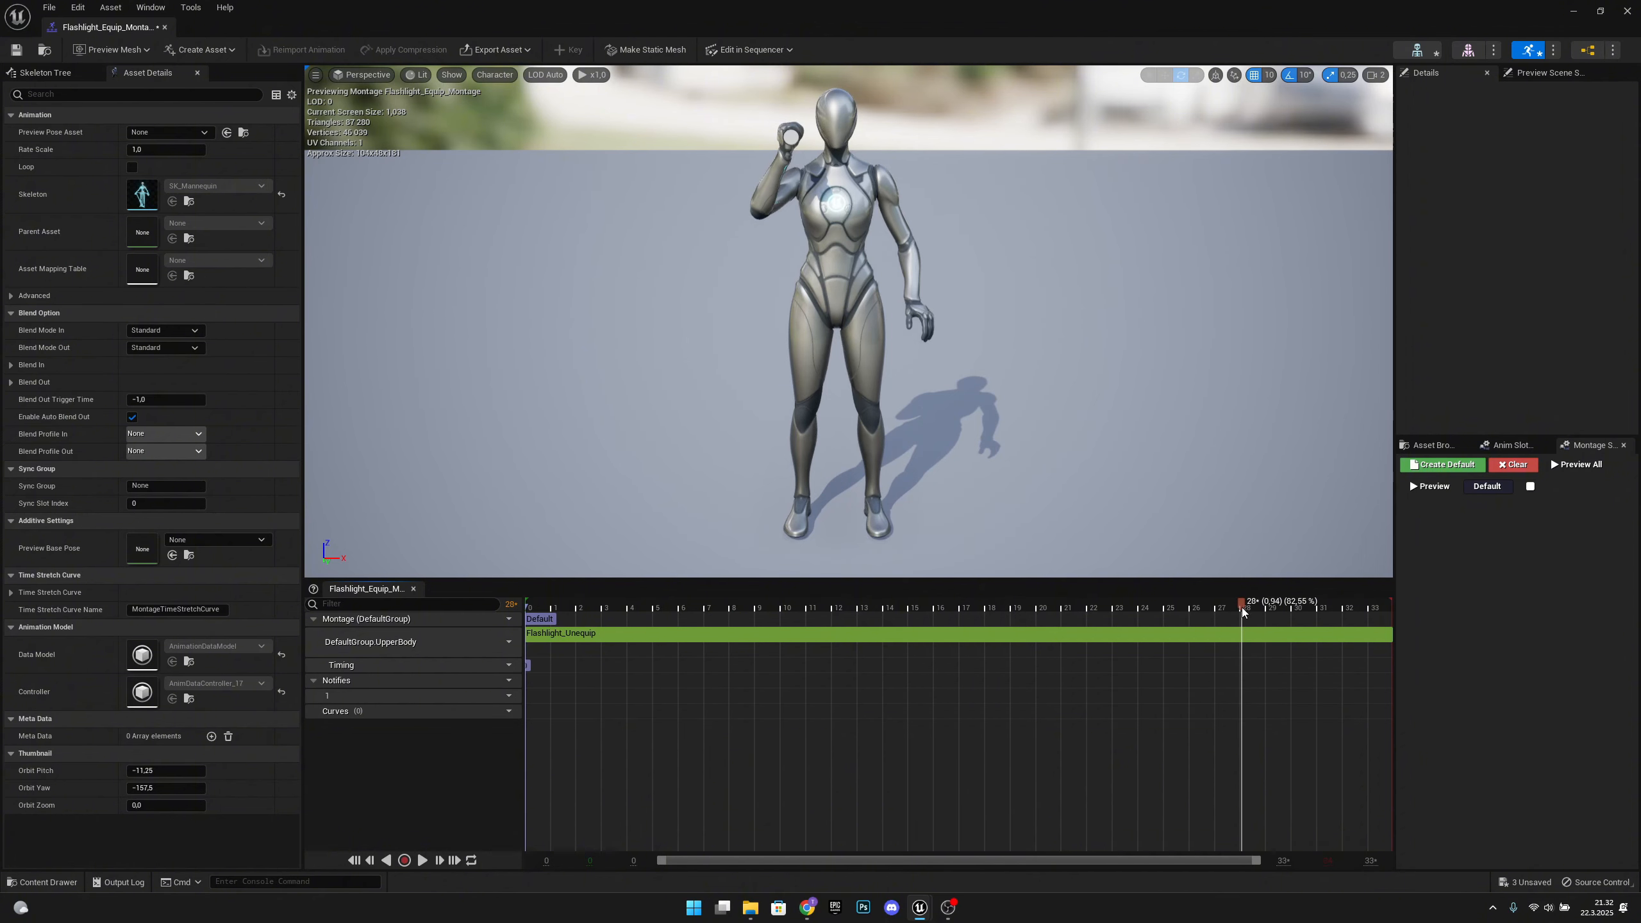
Add a new notify named Flashlight_On at the playhead near frame 28, and save and close the equip montage
{"action": "right_click", "coordinate": [1244, 678]}
{"action": "left_click", "coordinate": [1241, 694]}
{"action": "right_click", "coordinate": [1241, 694]}
{"action": "mouse_move", "coordinate": [1277, 721]}
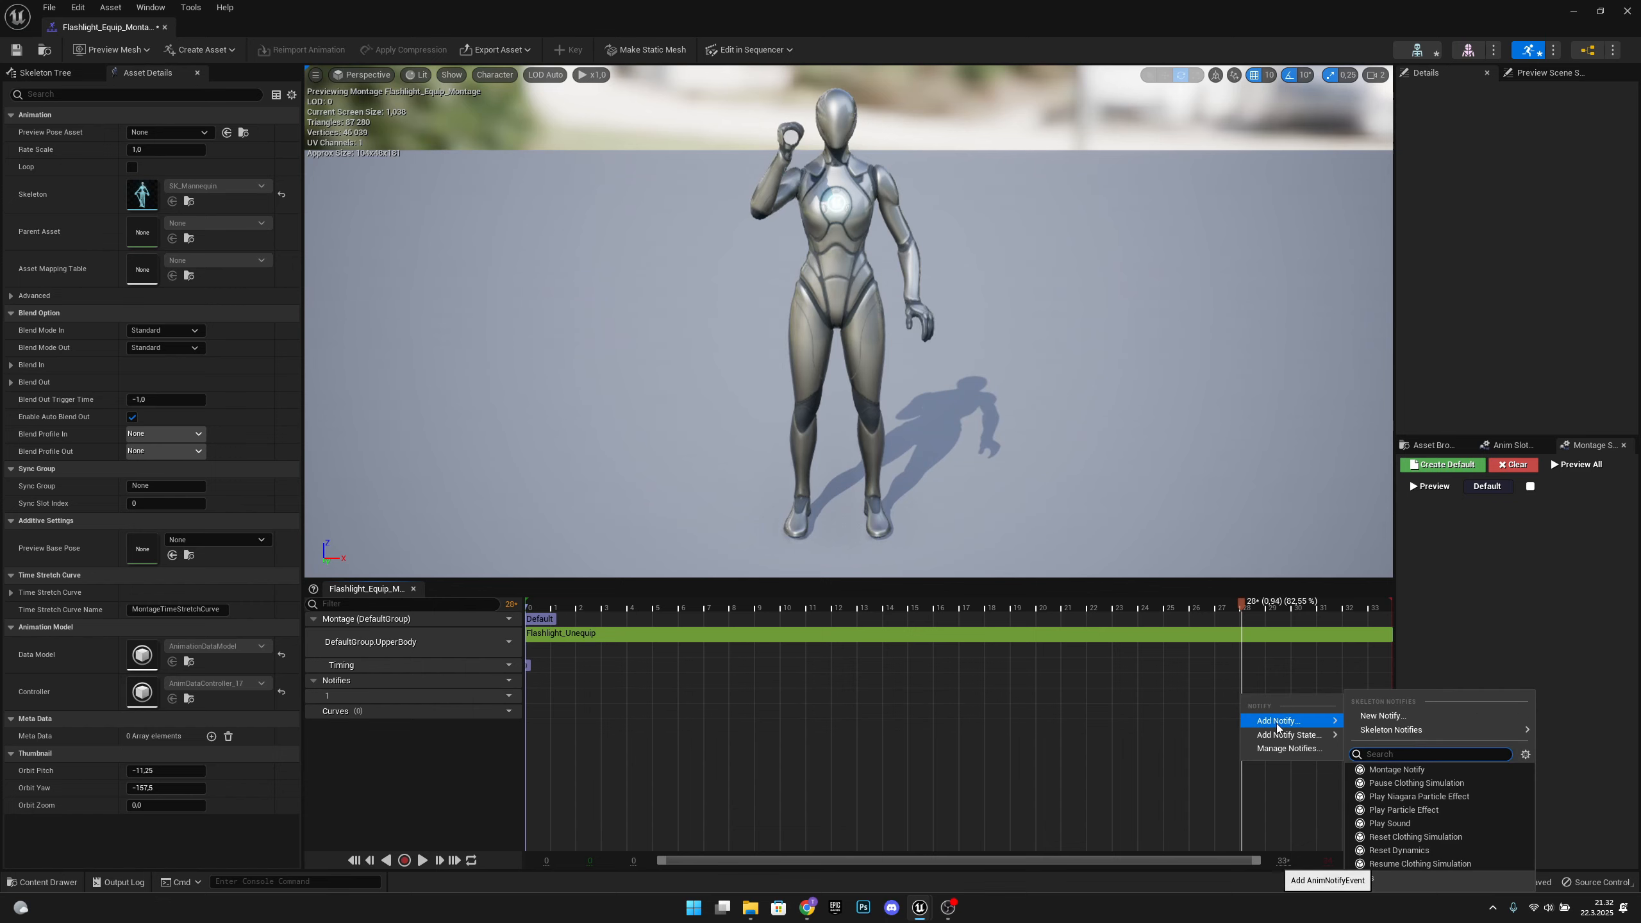
{"action": "left_click", "coordinate": [1384, 716]}
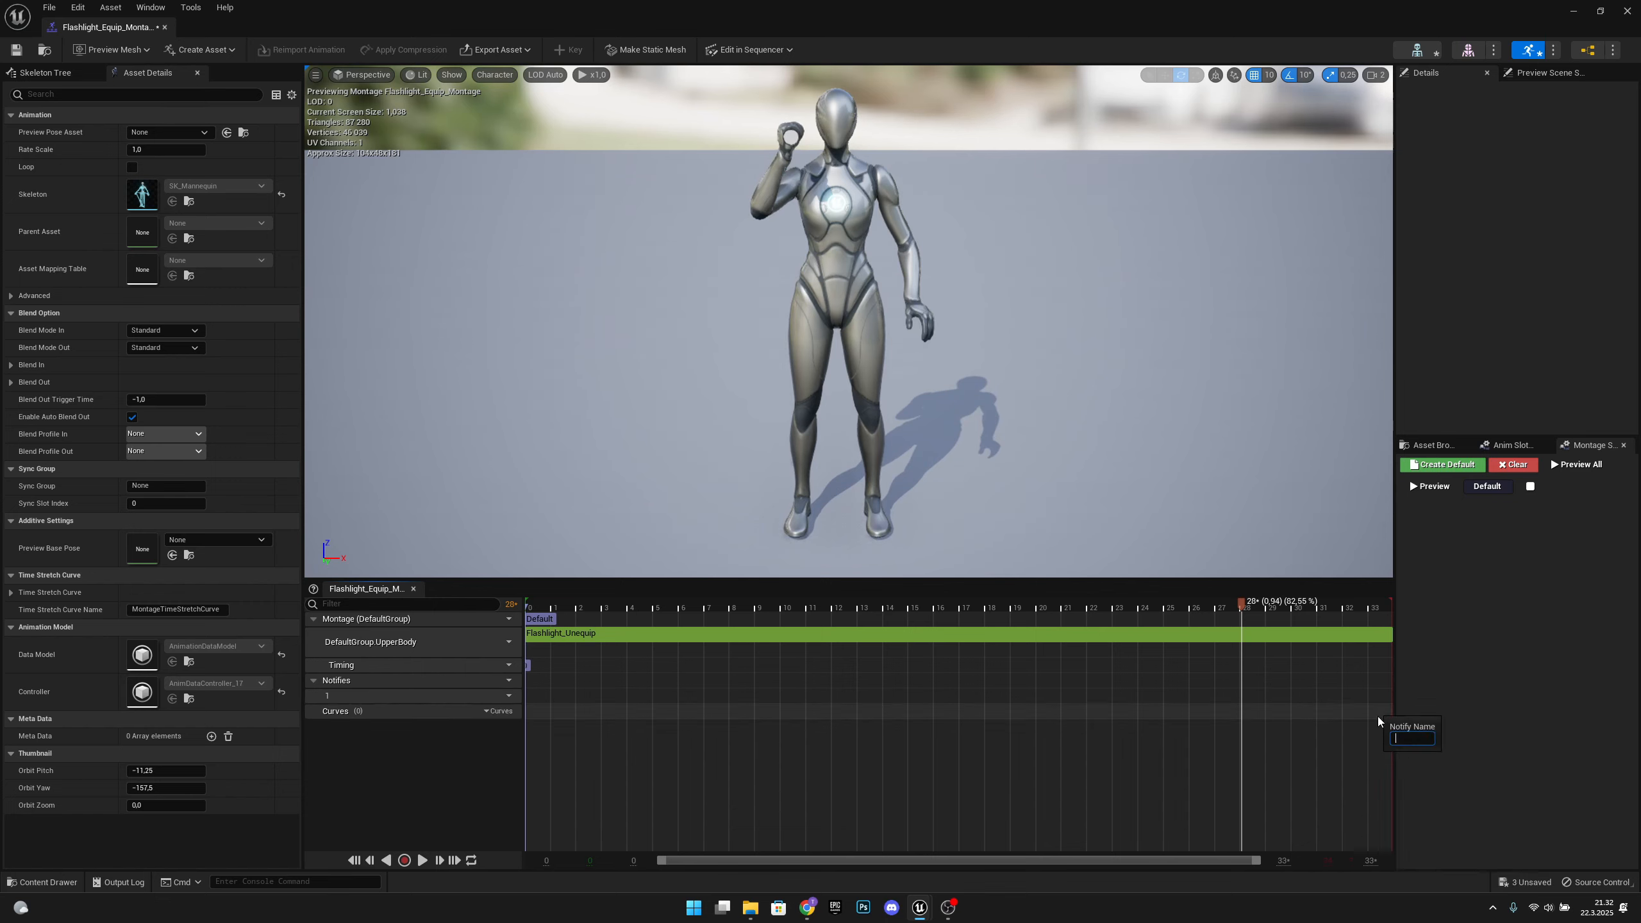
{"action": "type", "text": "Flashlight_On"}
{"action": "key", "text": "Return"}
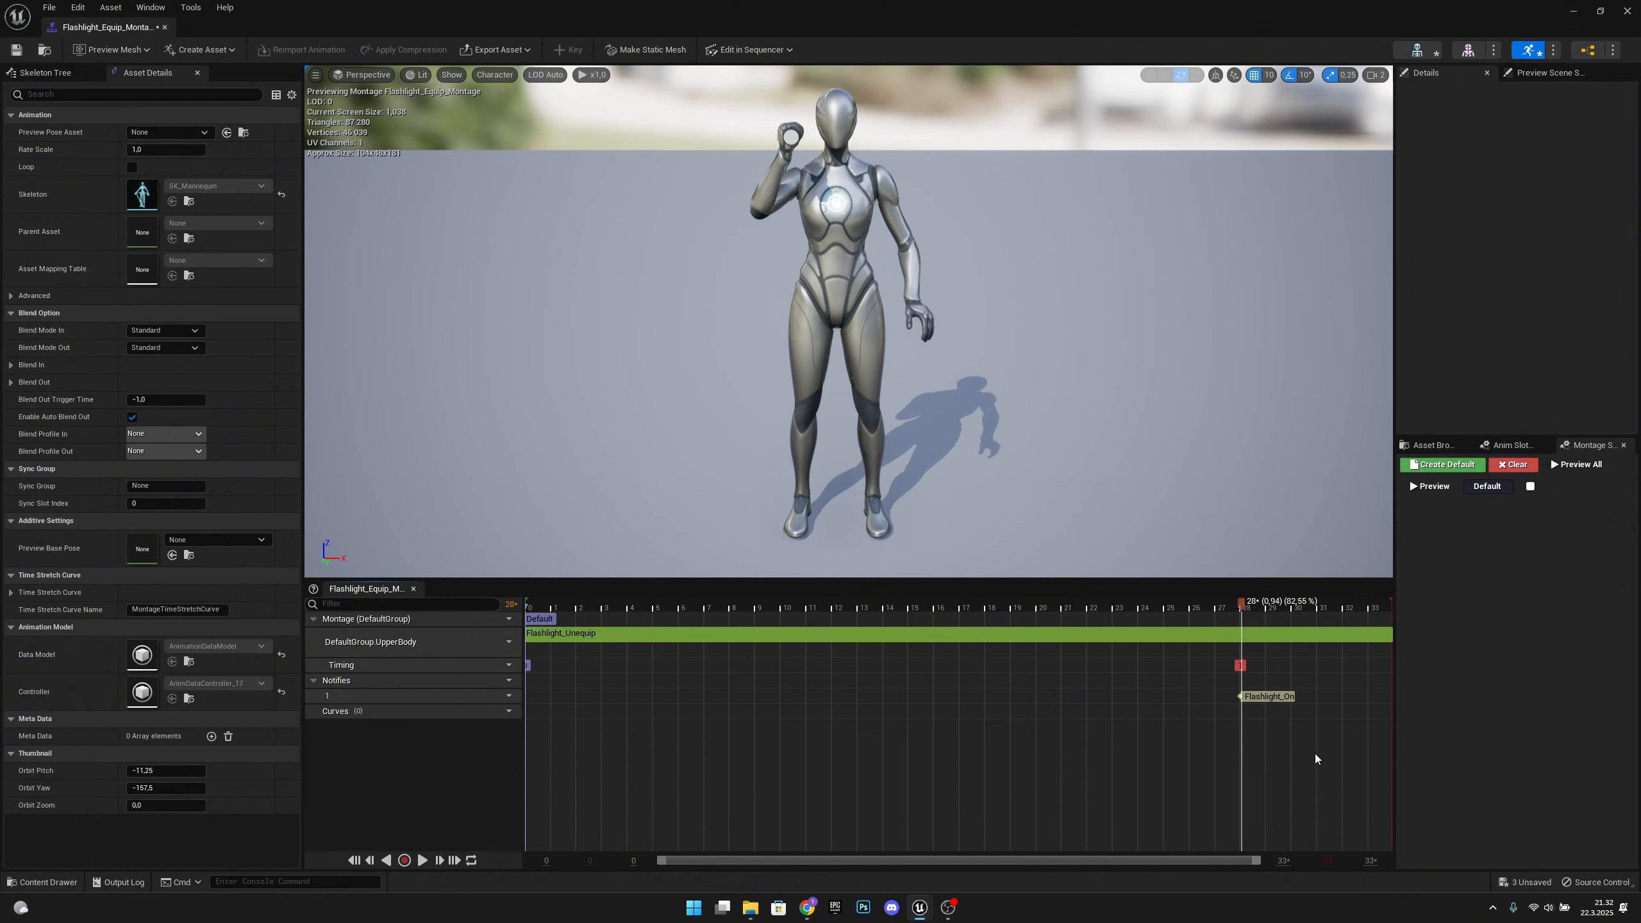
{"action": "left_click", "coordinate": [16, 49]}
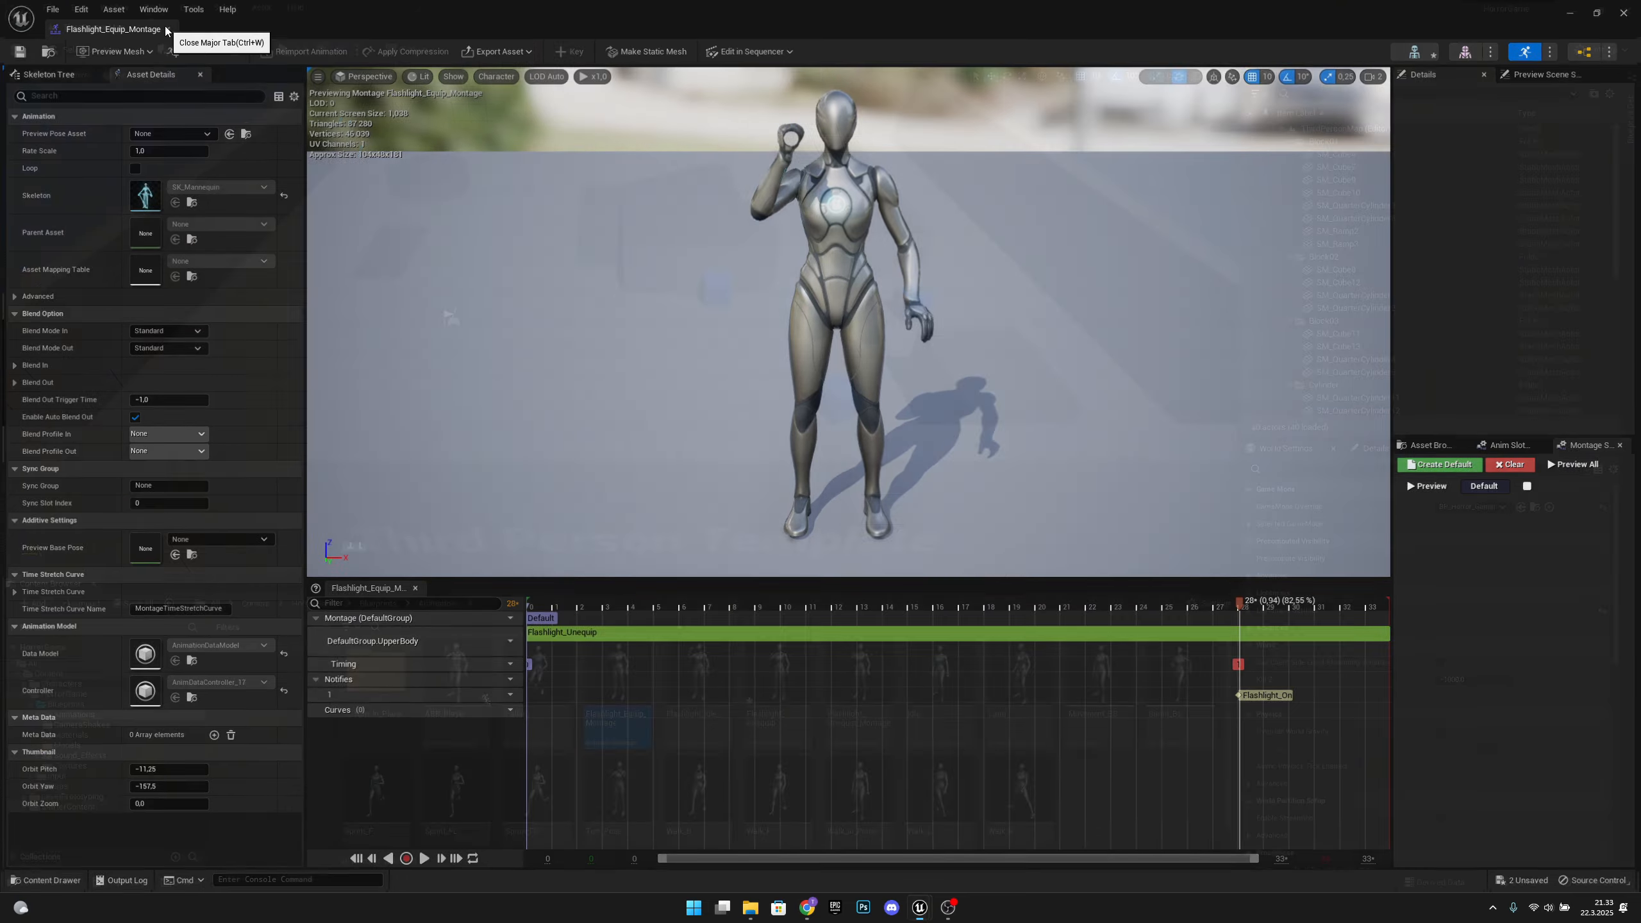
{"action": "left_click", "coordinate": [165, 27]}
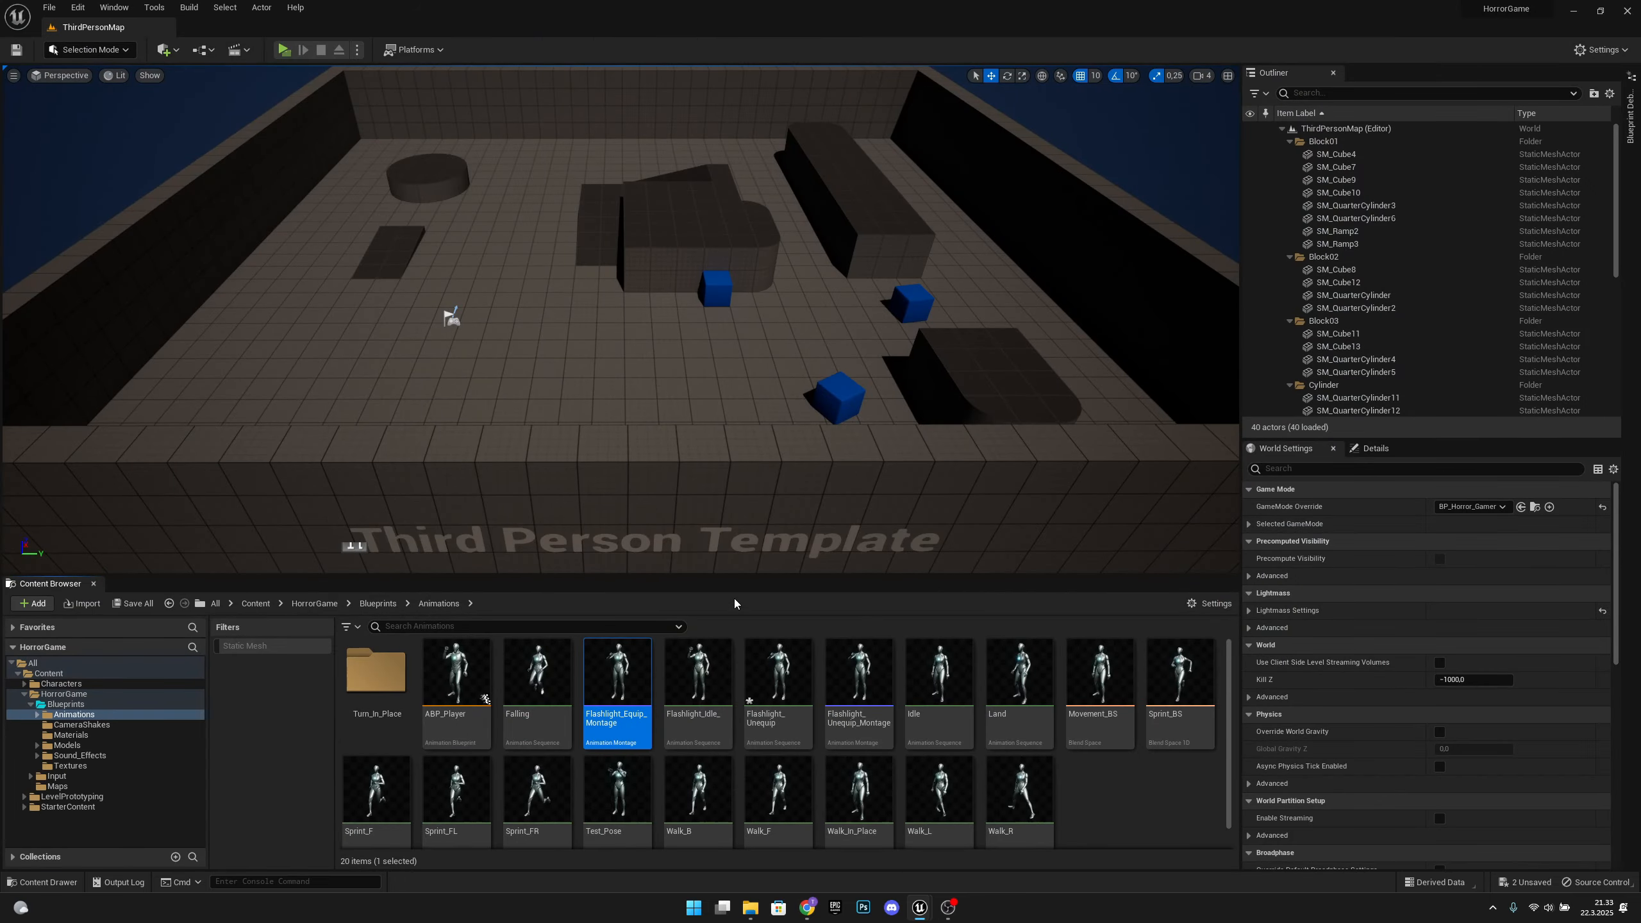
Add an action mapping named Flashlight in the Engine Input section of the Project Settings
{"action": "left_click", "coordinate": [1102, 808]}
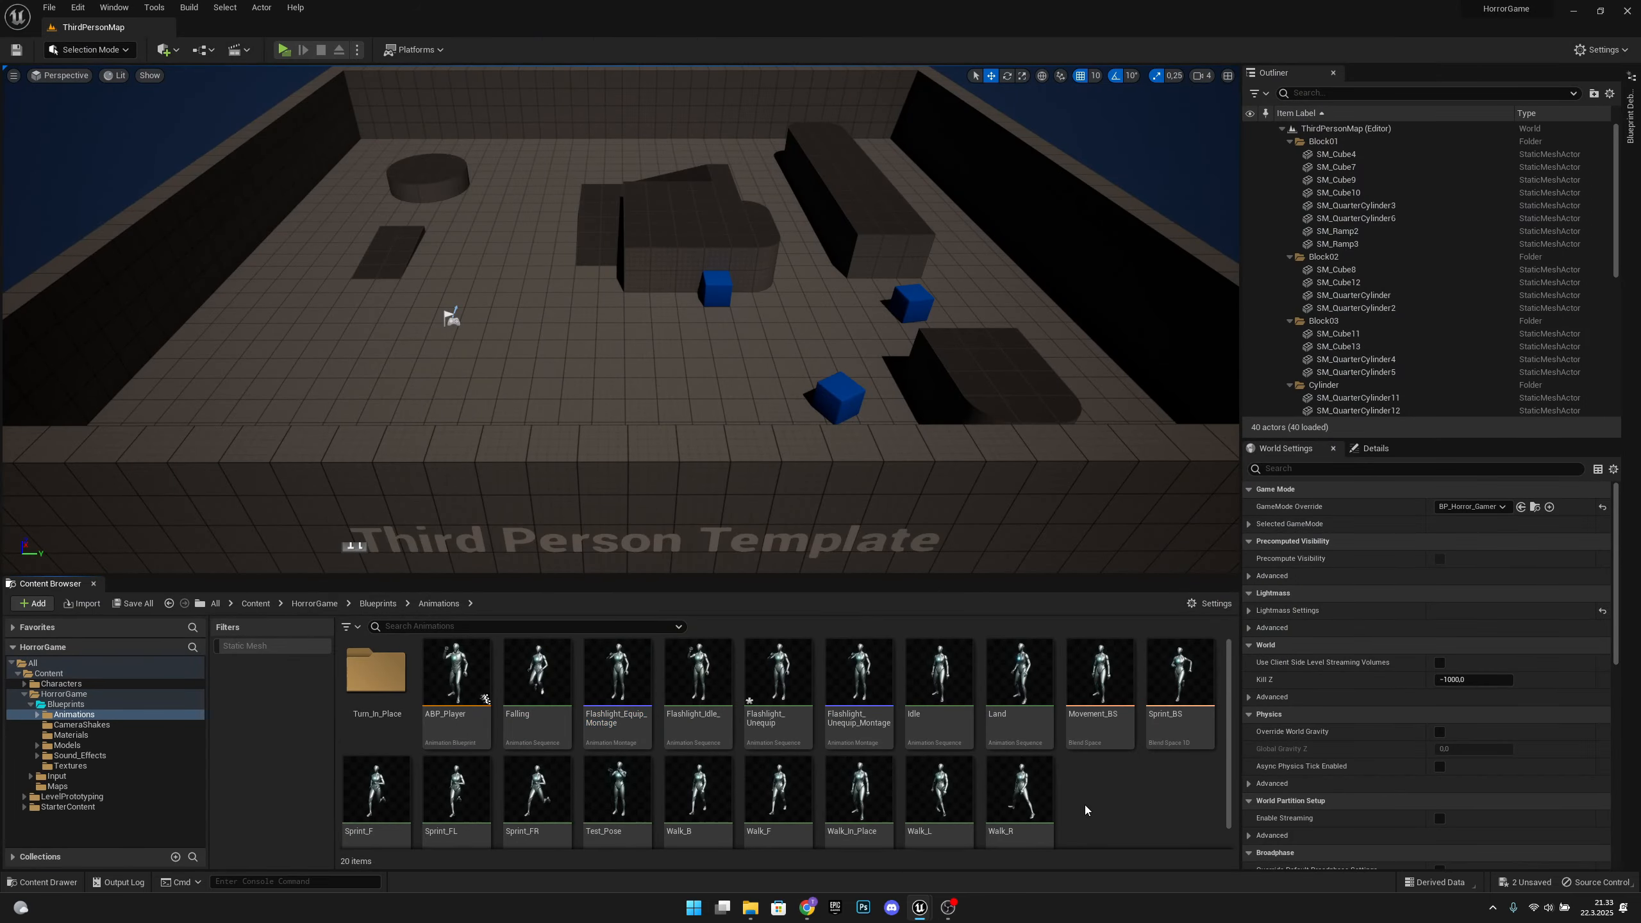
{"action": "left_click", "coordinate": [78, 7]}
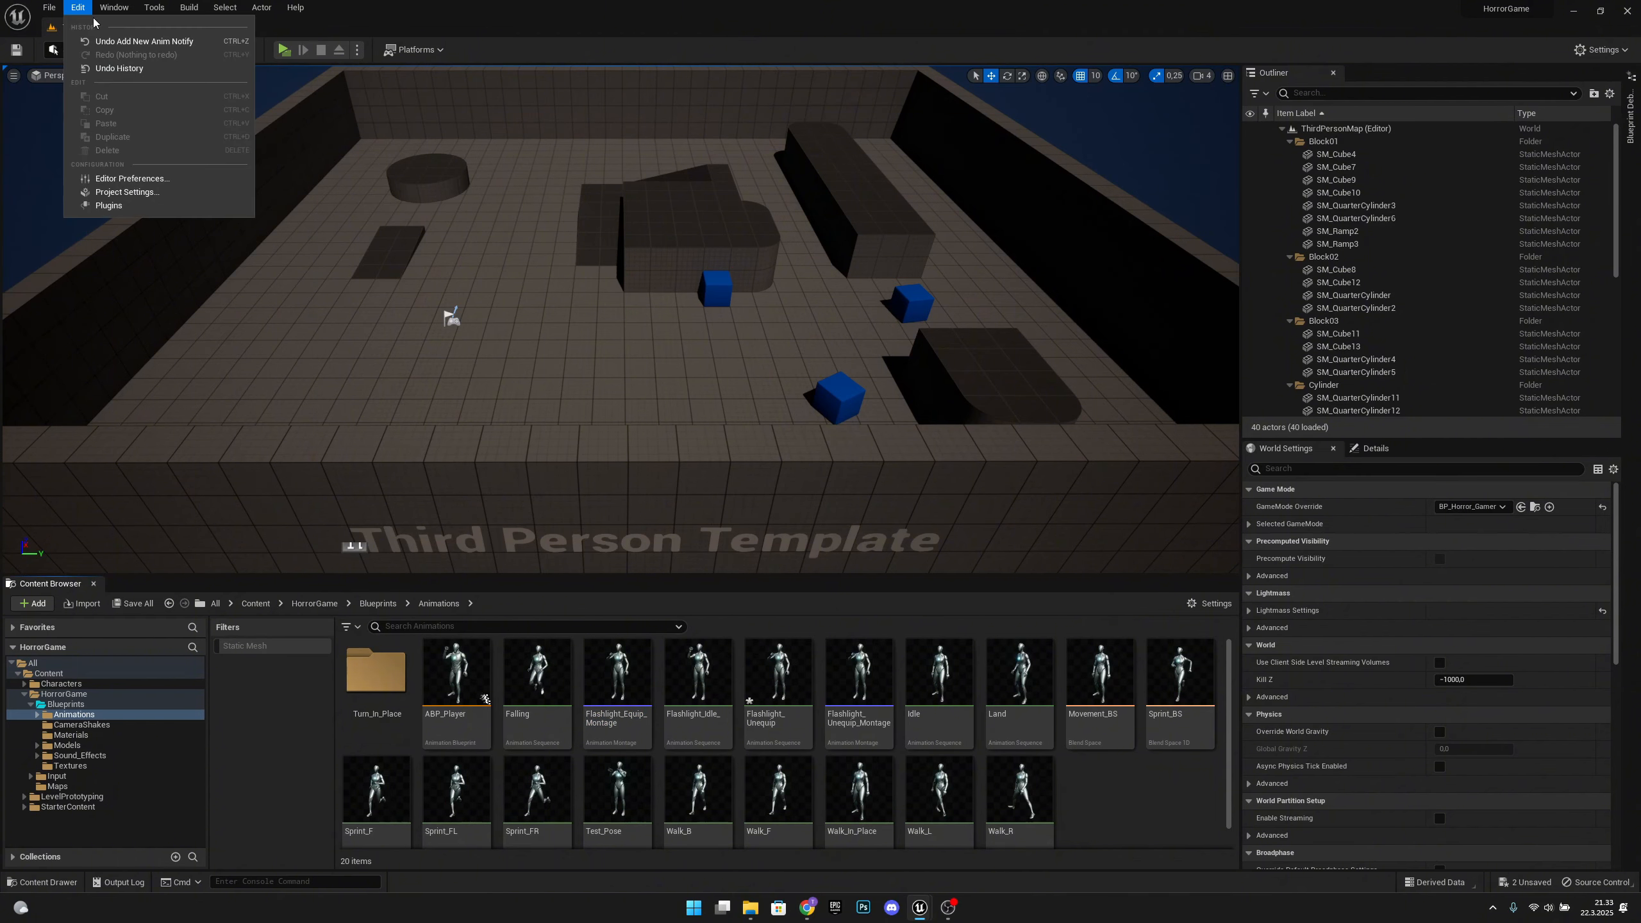
{"action": "left_click", "coordinate": [164, 191]}
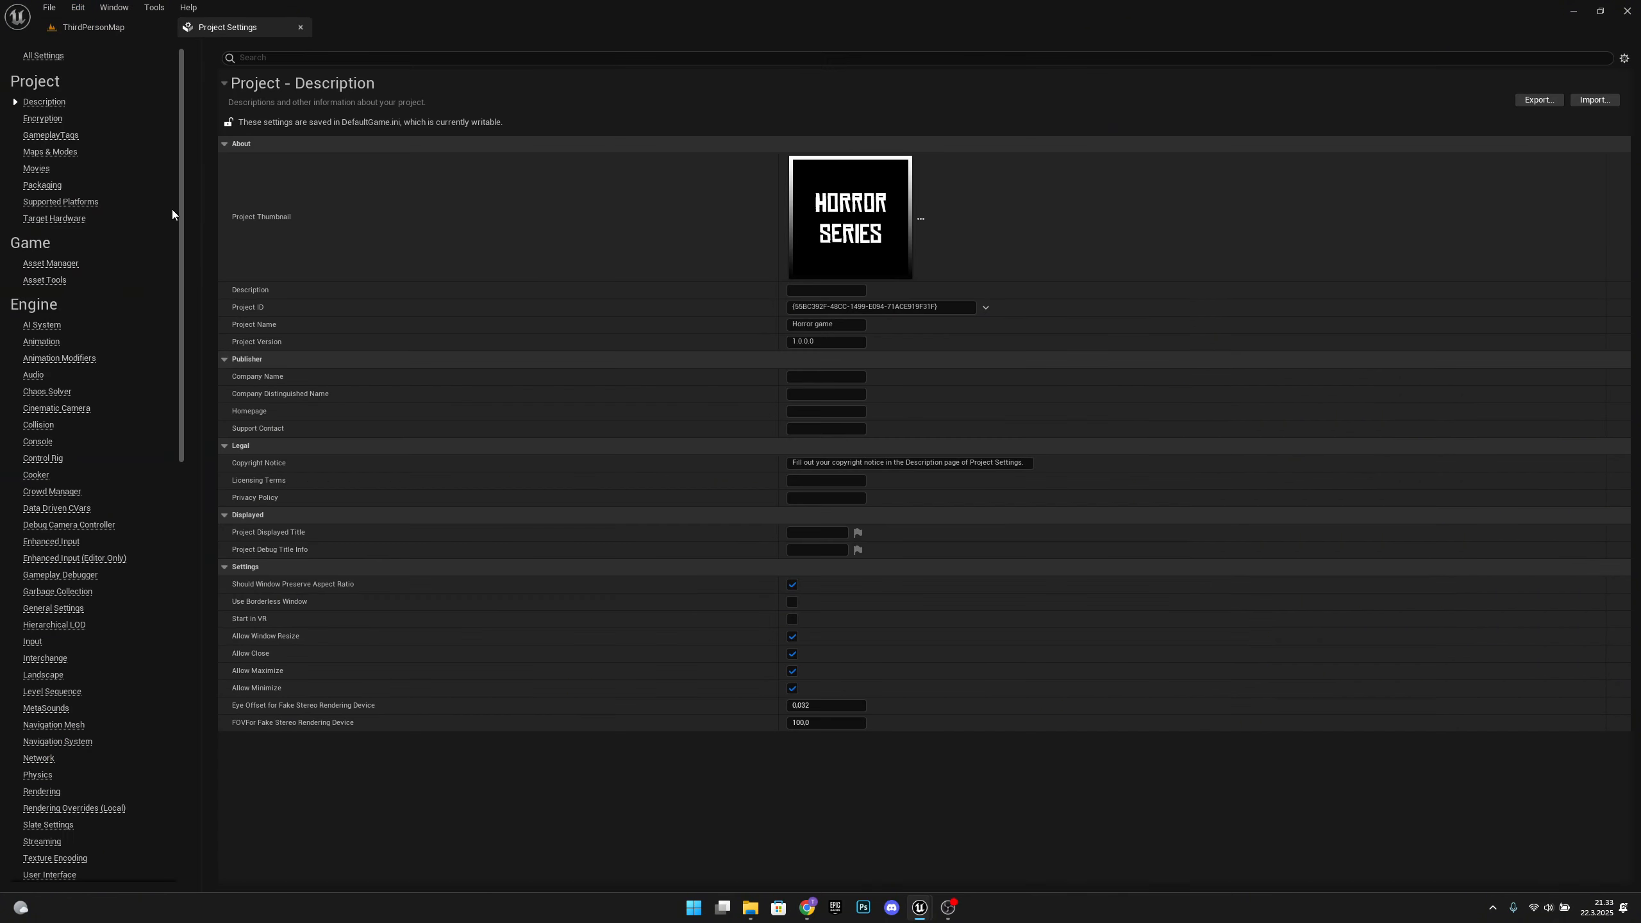
{"action": "left_click", "coordinate": [34, 643]}
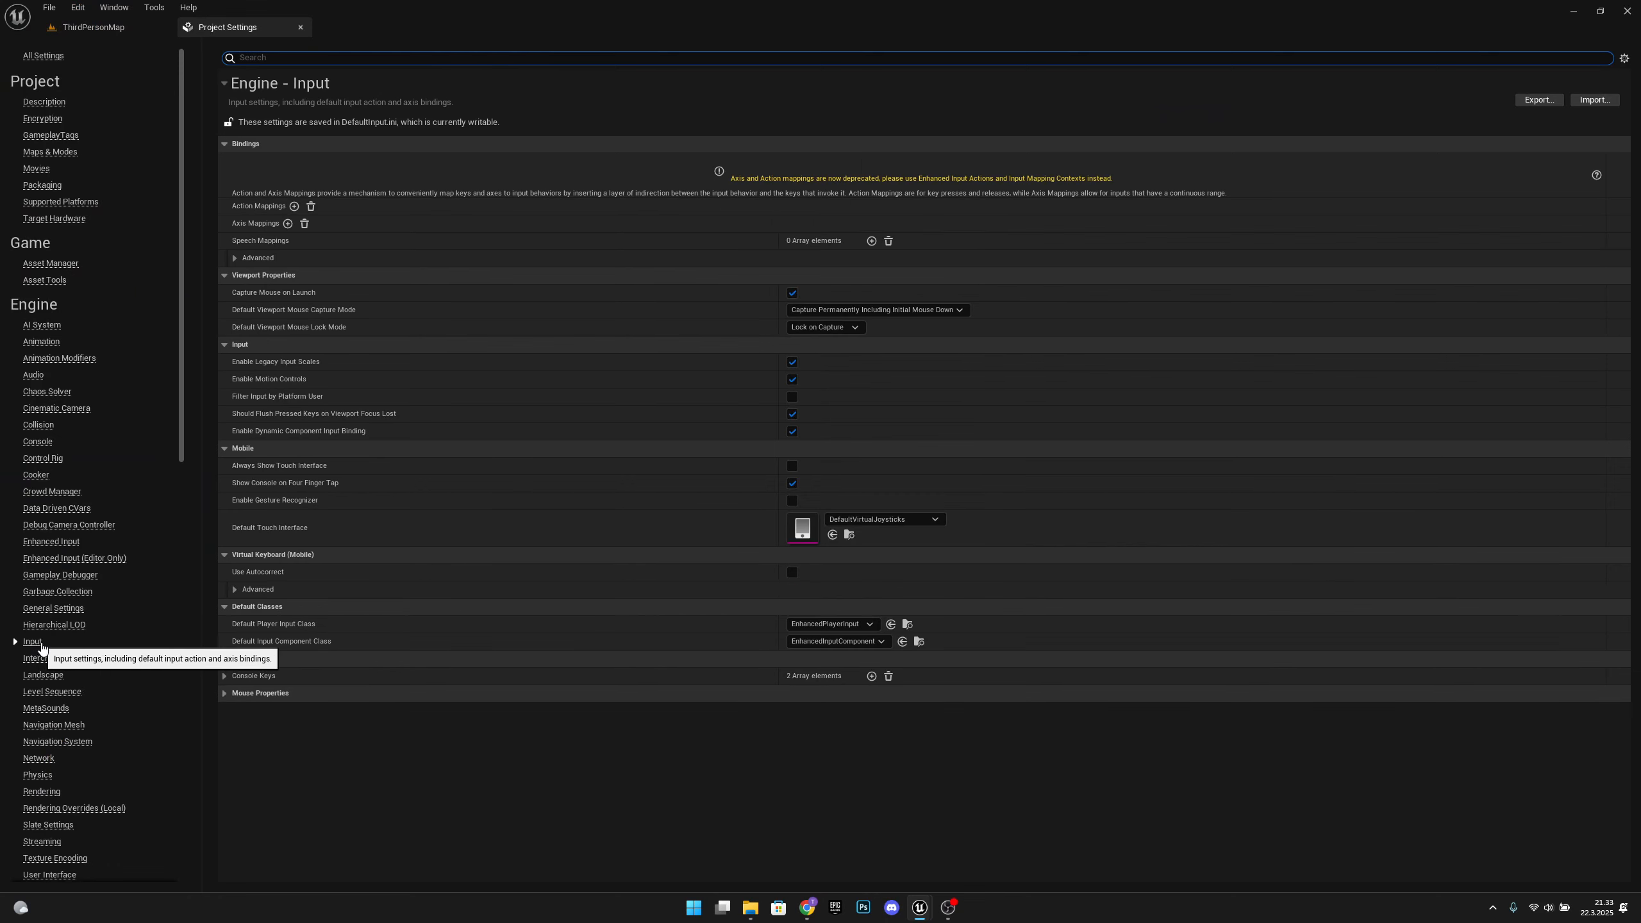
{"action": "left_click", "coordinate": [294, 207]}
{"action": "left_click", "coordinate": [274, 223]}
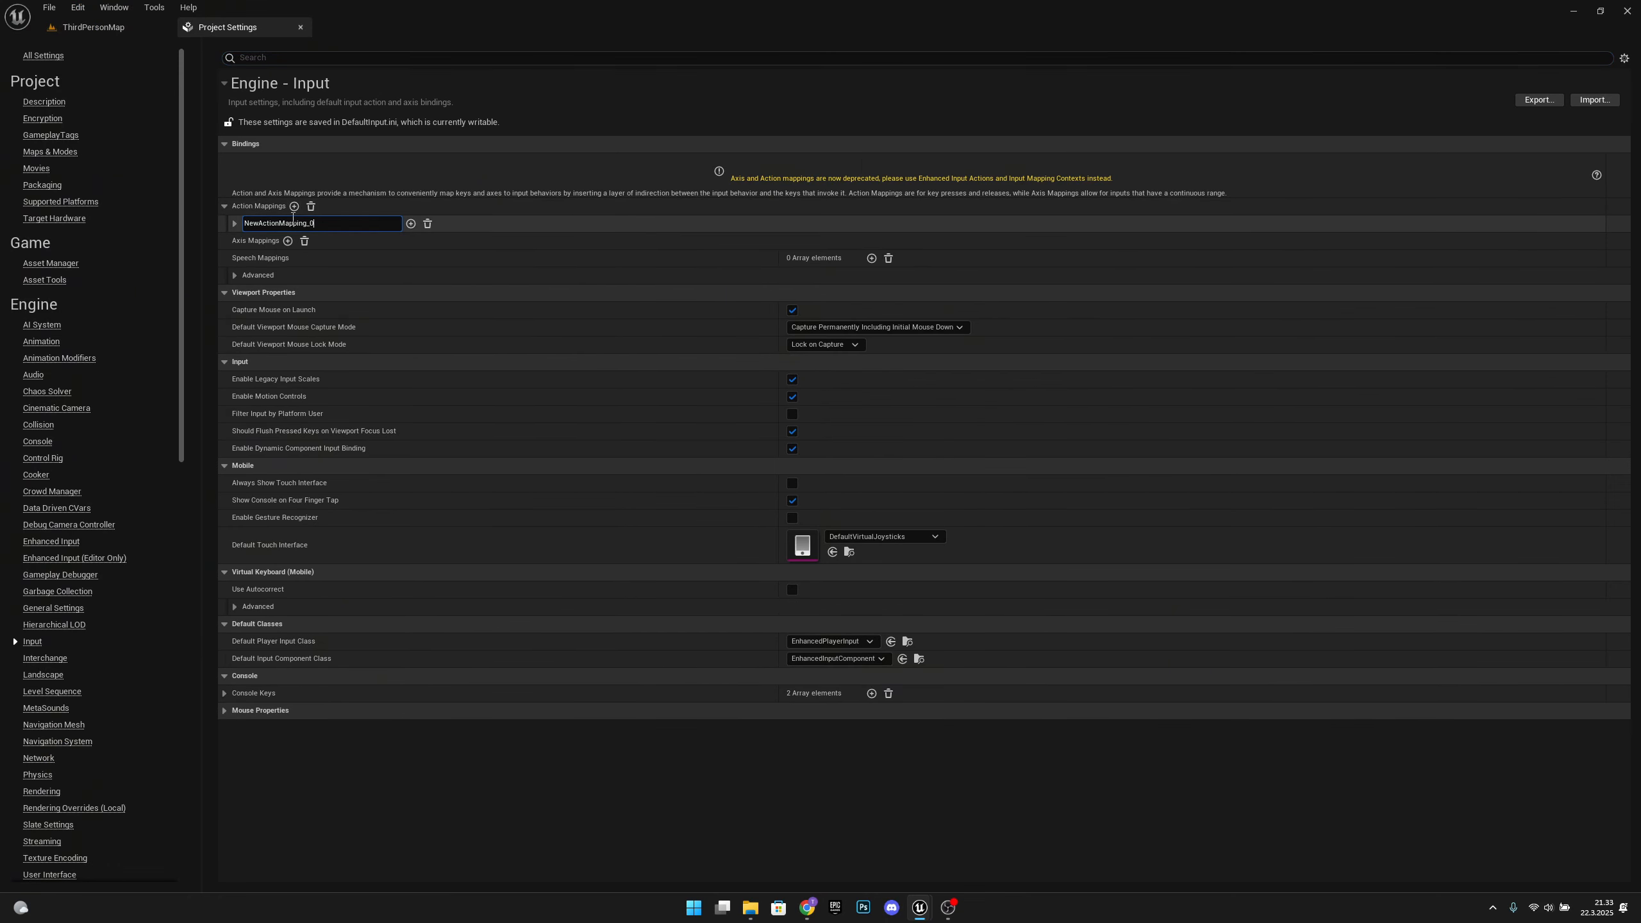
{"action": "type", "text": "Fla"}
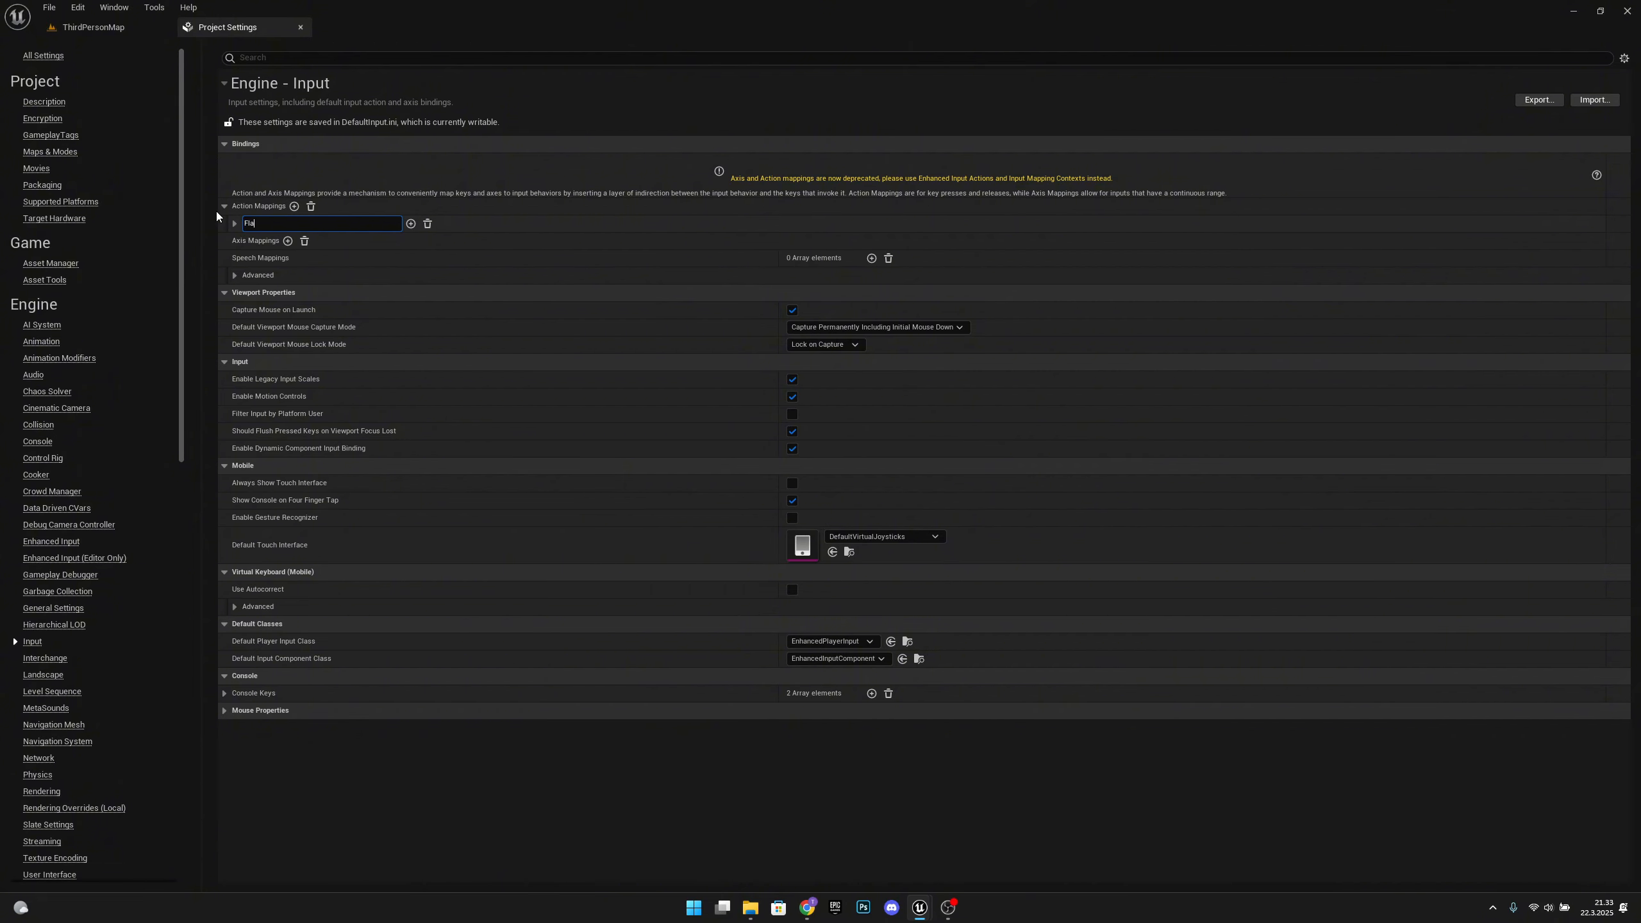
{"action": "type", "text": "shlight"}
{"action": "key", "text": "Return"}
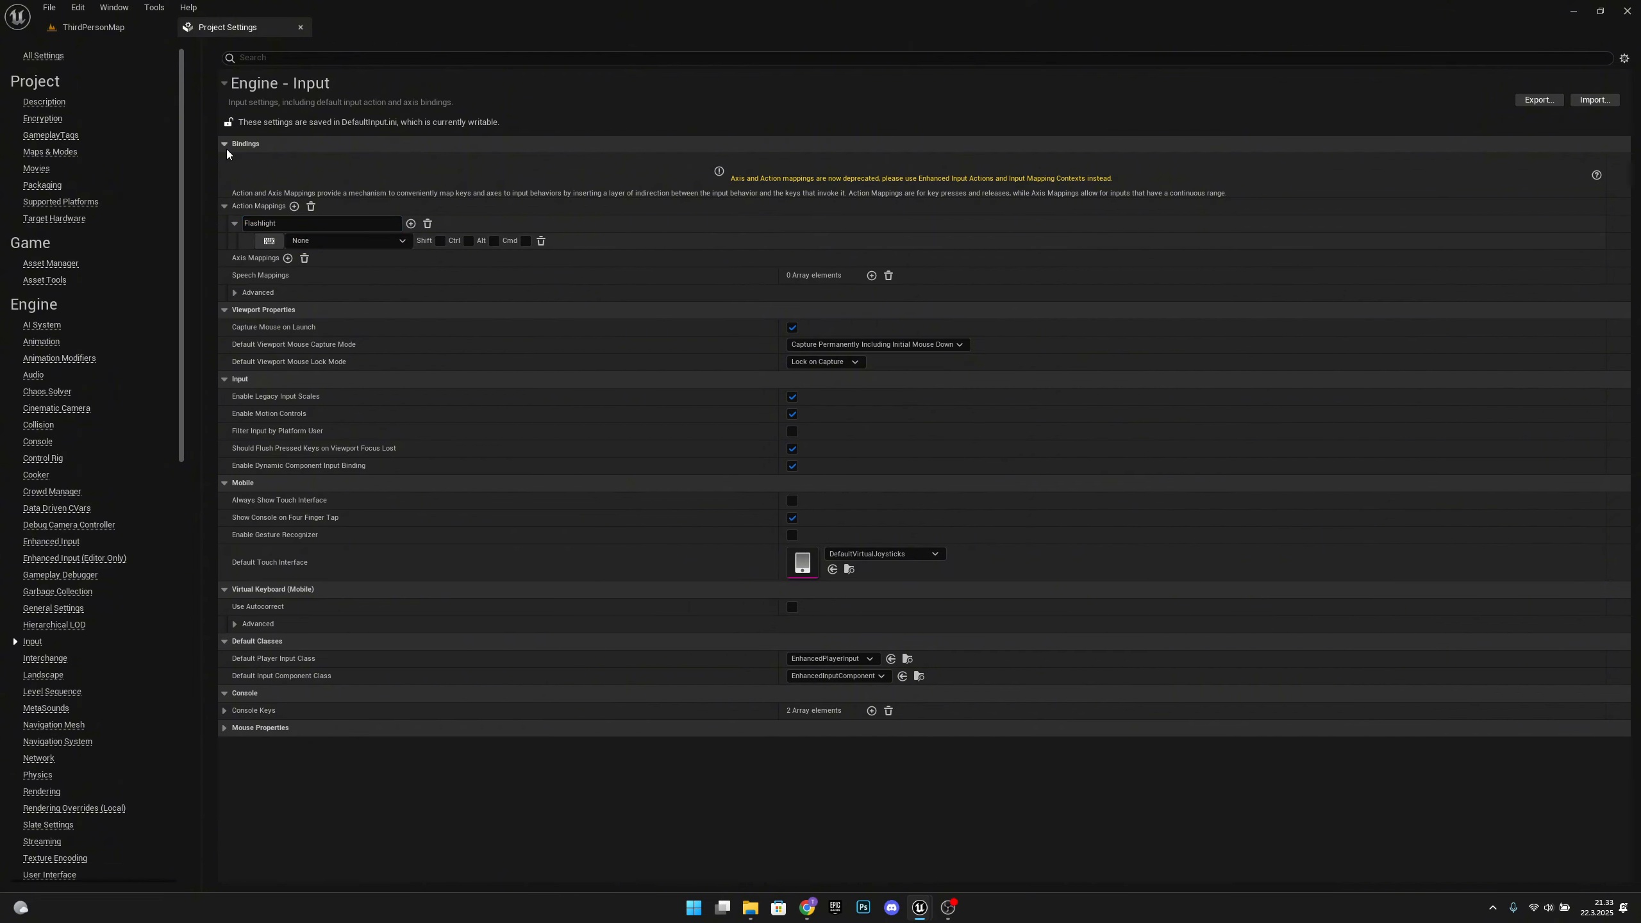
Bind the Flashlight action mapping to the F key and close the Project Settings
{"action": "left_click", "coordinate": [269, 241]}
{"action": "key", "text": "f"}
{"action": "left_click", "coordinate": [300, 28]}
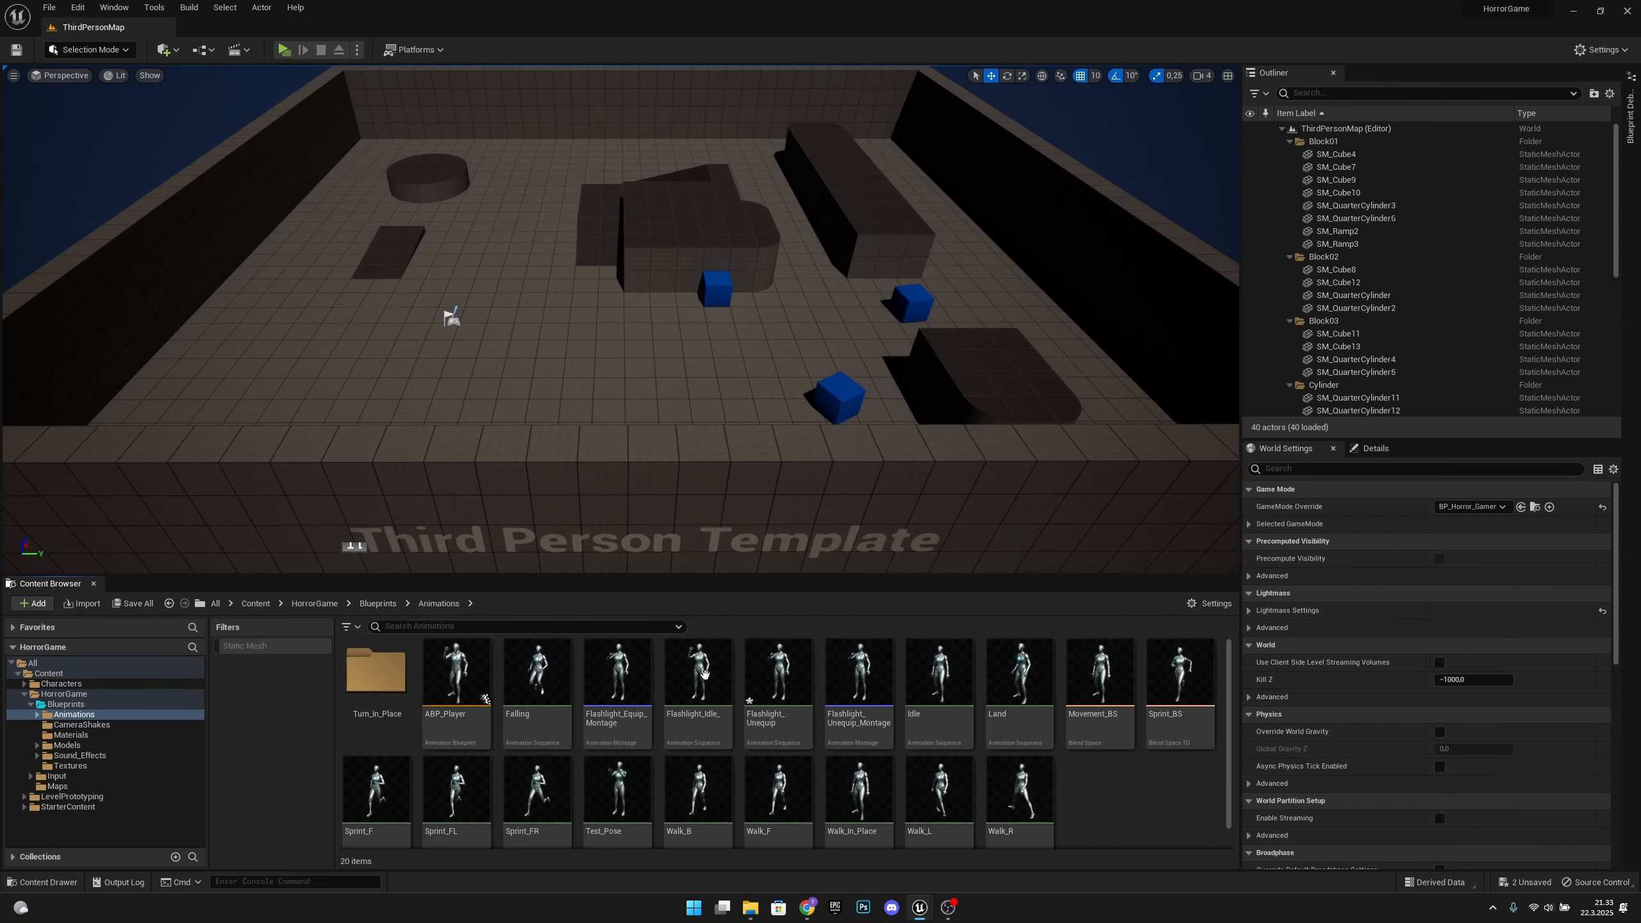
Open BP_Player_Character from the Blueprints folder and add the Flashlight input action event in the empty graph space below the sprint nodes
{"action": "left_click", "coordinate": [378, 604]}
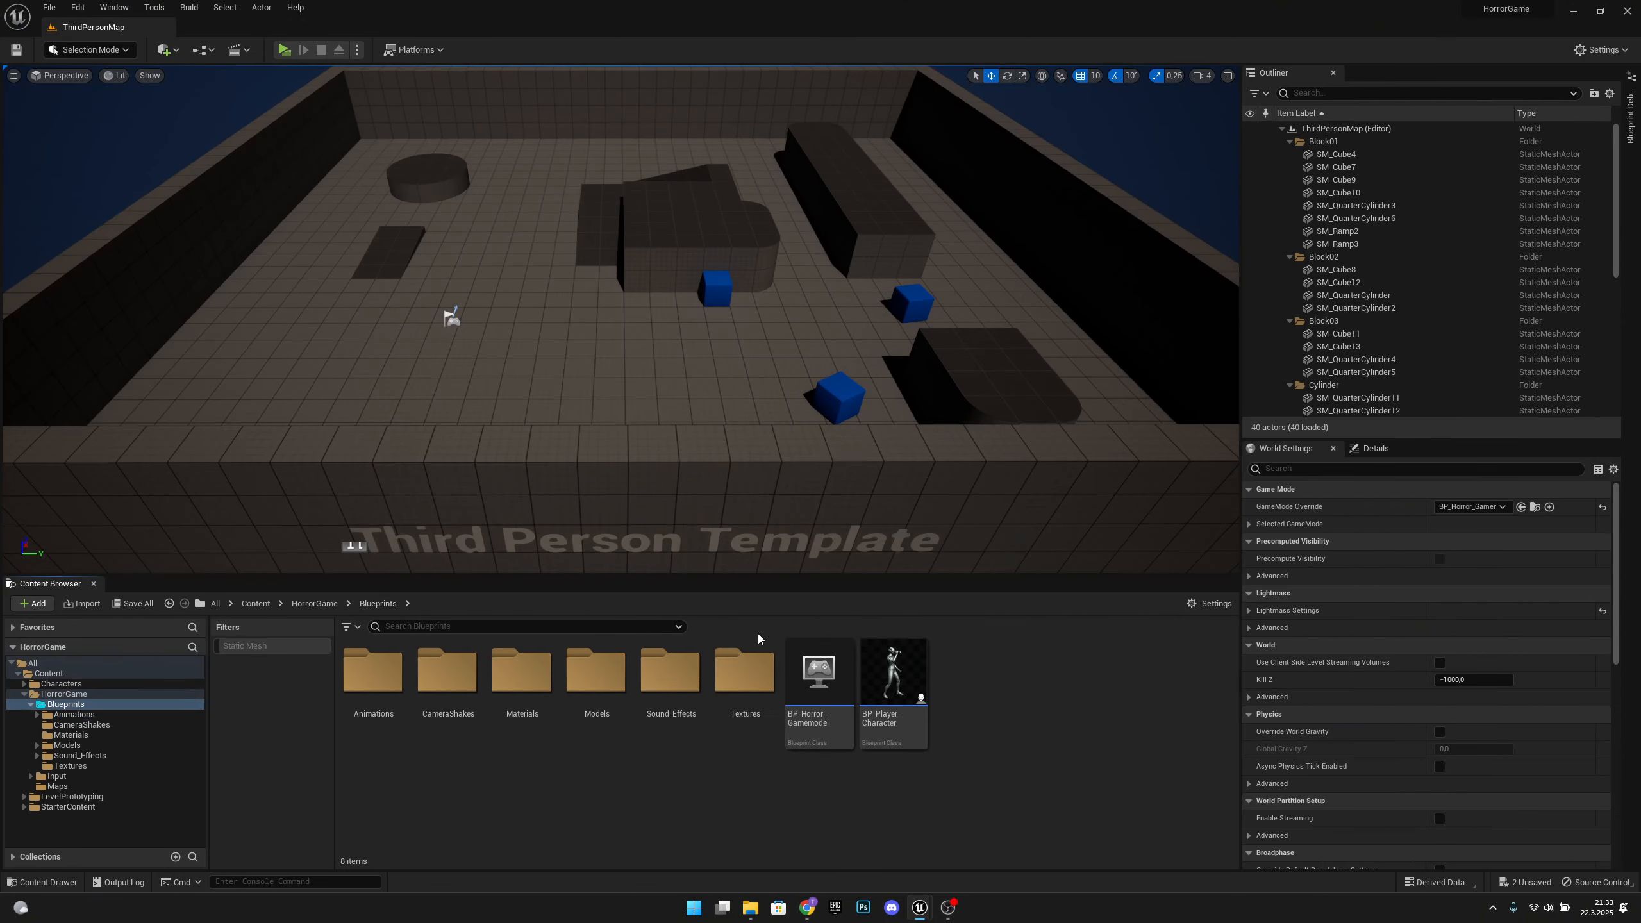
{"action": "double_click", "coordinate": [917, 674]}
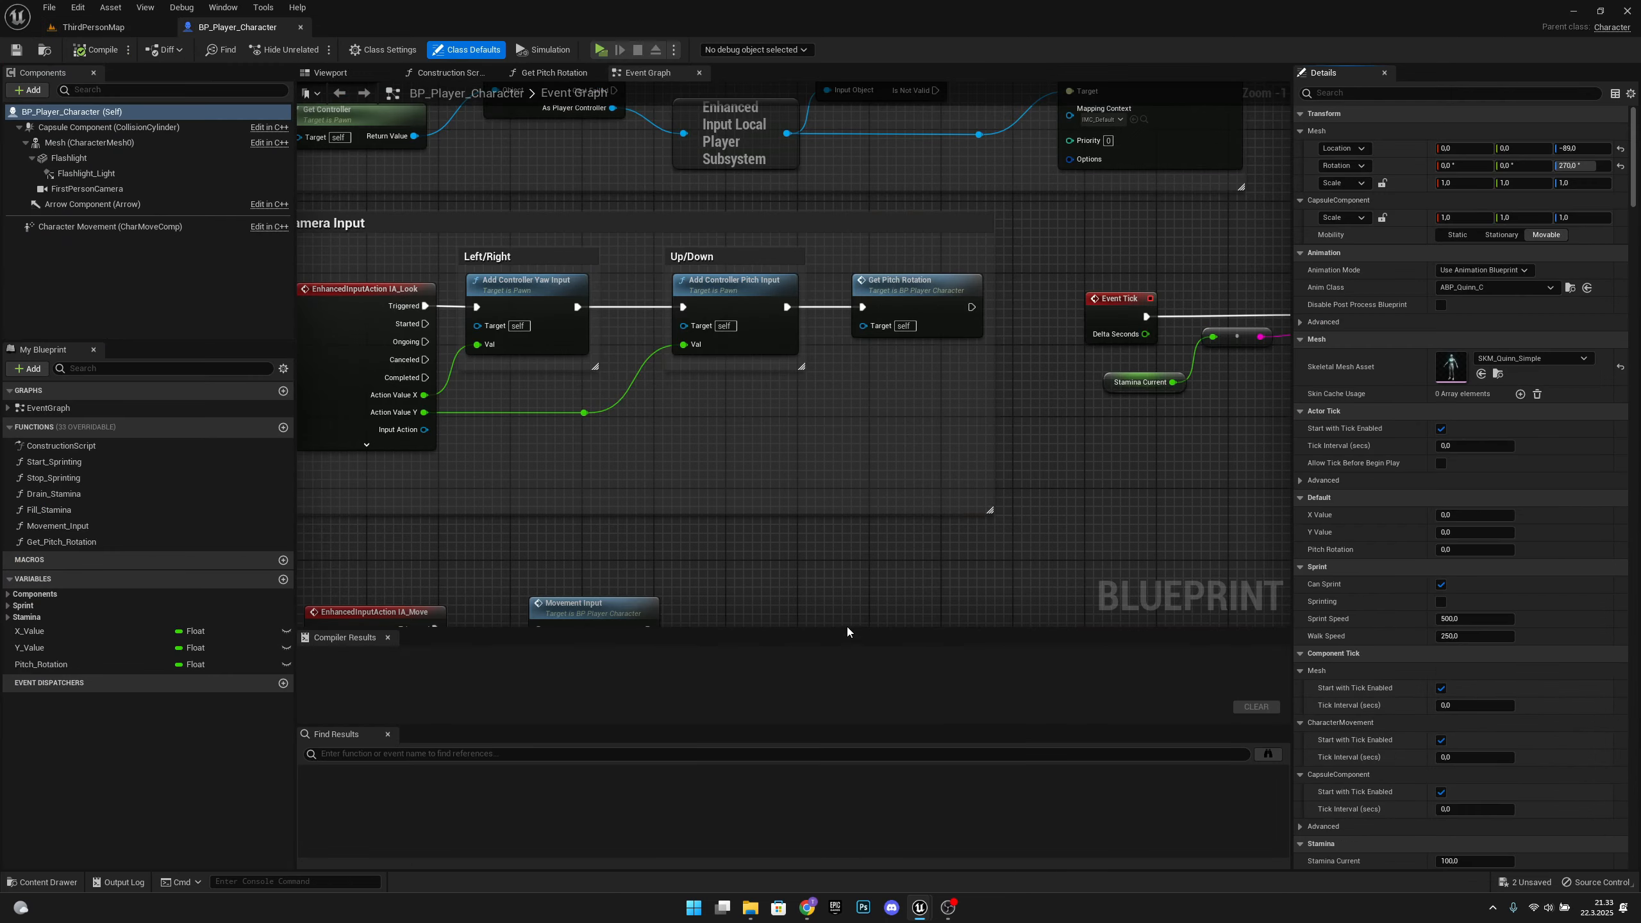
{"action": "right_click_drag", "start_coordinate": [705, 507], "coordinate": [847, 314]}
{"action": "scroll", "coordinate": [847, 315], "scroll_direction": "down", "scroll_amount": 6}
{"action": "right_click_drag", "start_coordinate": [911, 502], "coordinate": [718, 337]}
{"action": "scroll", "coordinate": [608, 395], "scroll_direction": "up", "scroll_amount": 3}
{"action": "right_click_drag", "start_coordinate": [580, 403], "coordinate": [674, 282]}
{"action": "scroll", "coordinate": [582, 349], "scroll_direction": "up", "scroll_amount": 2}
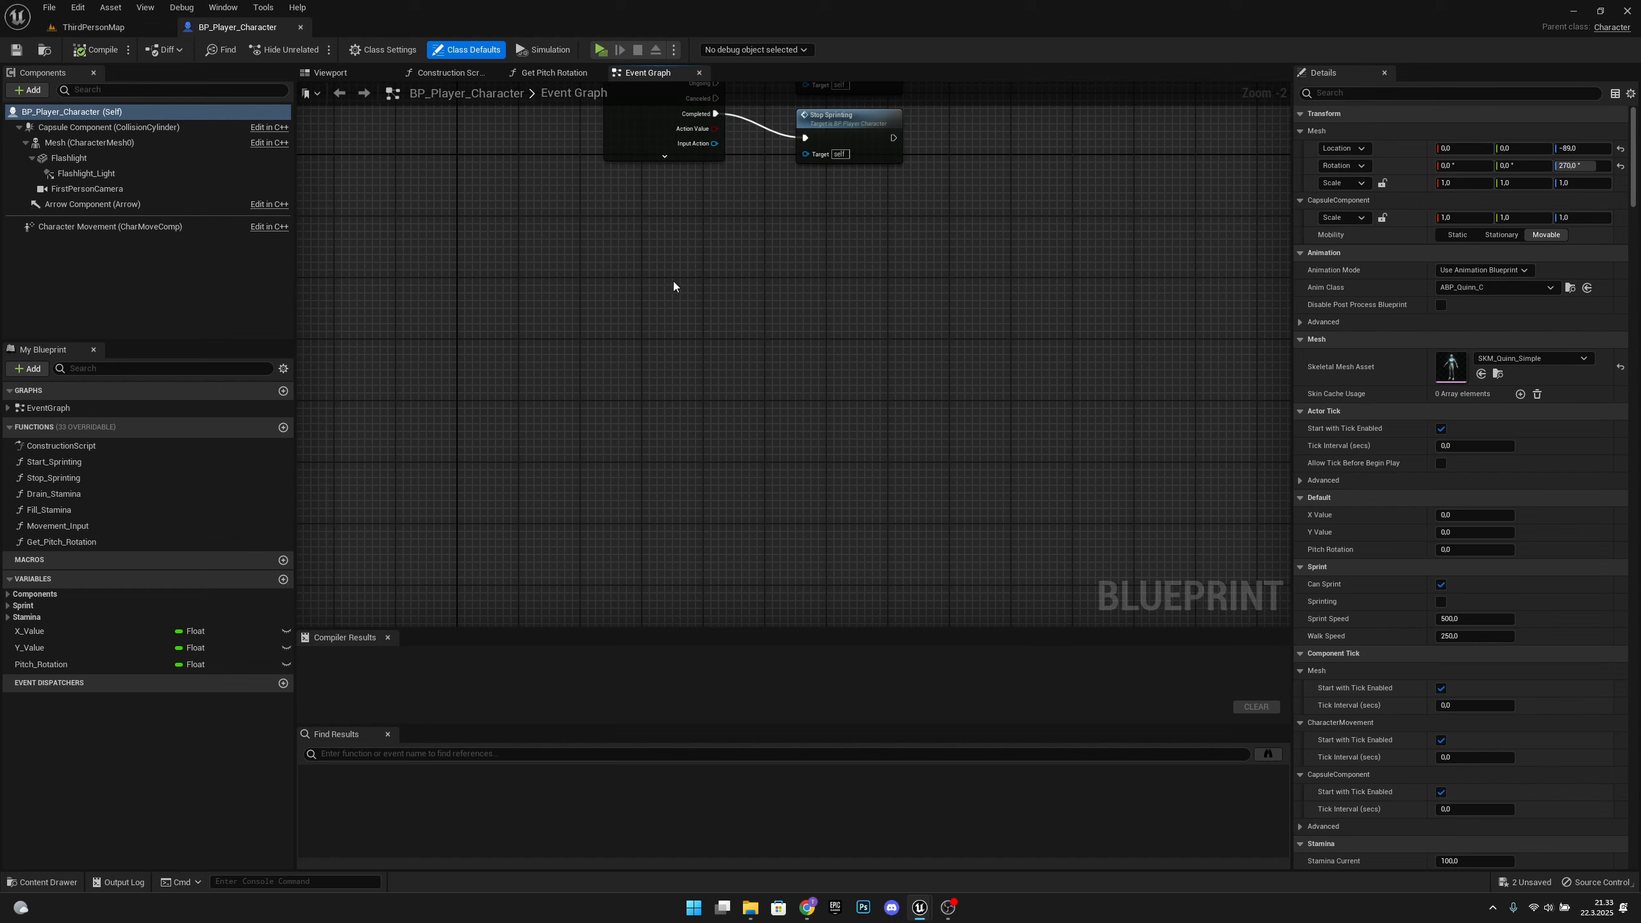
{"action": "right_click", "coordinate": [607, 291]}
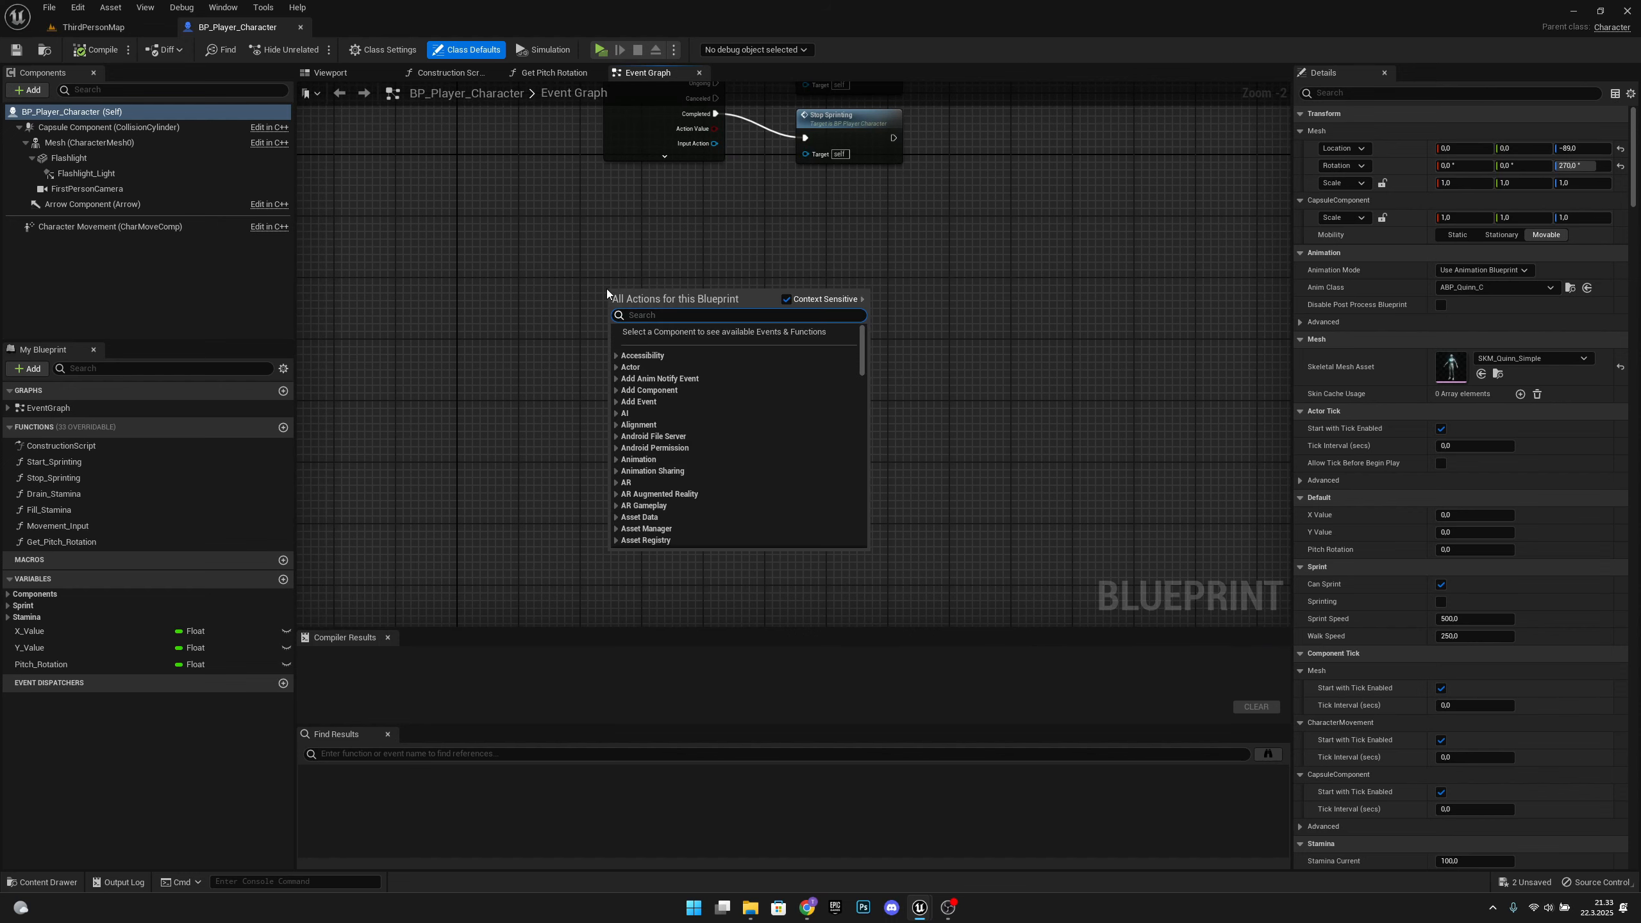
{"action": "type", "text": "flashlight"}
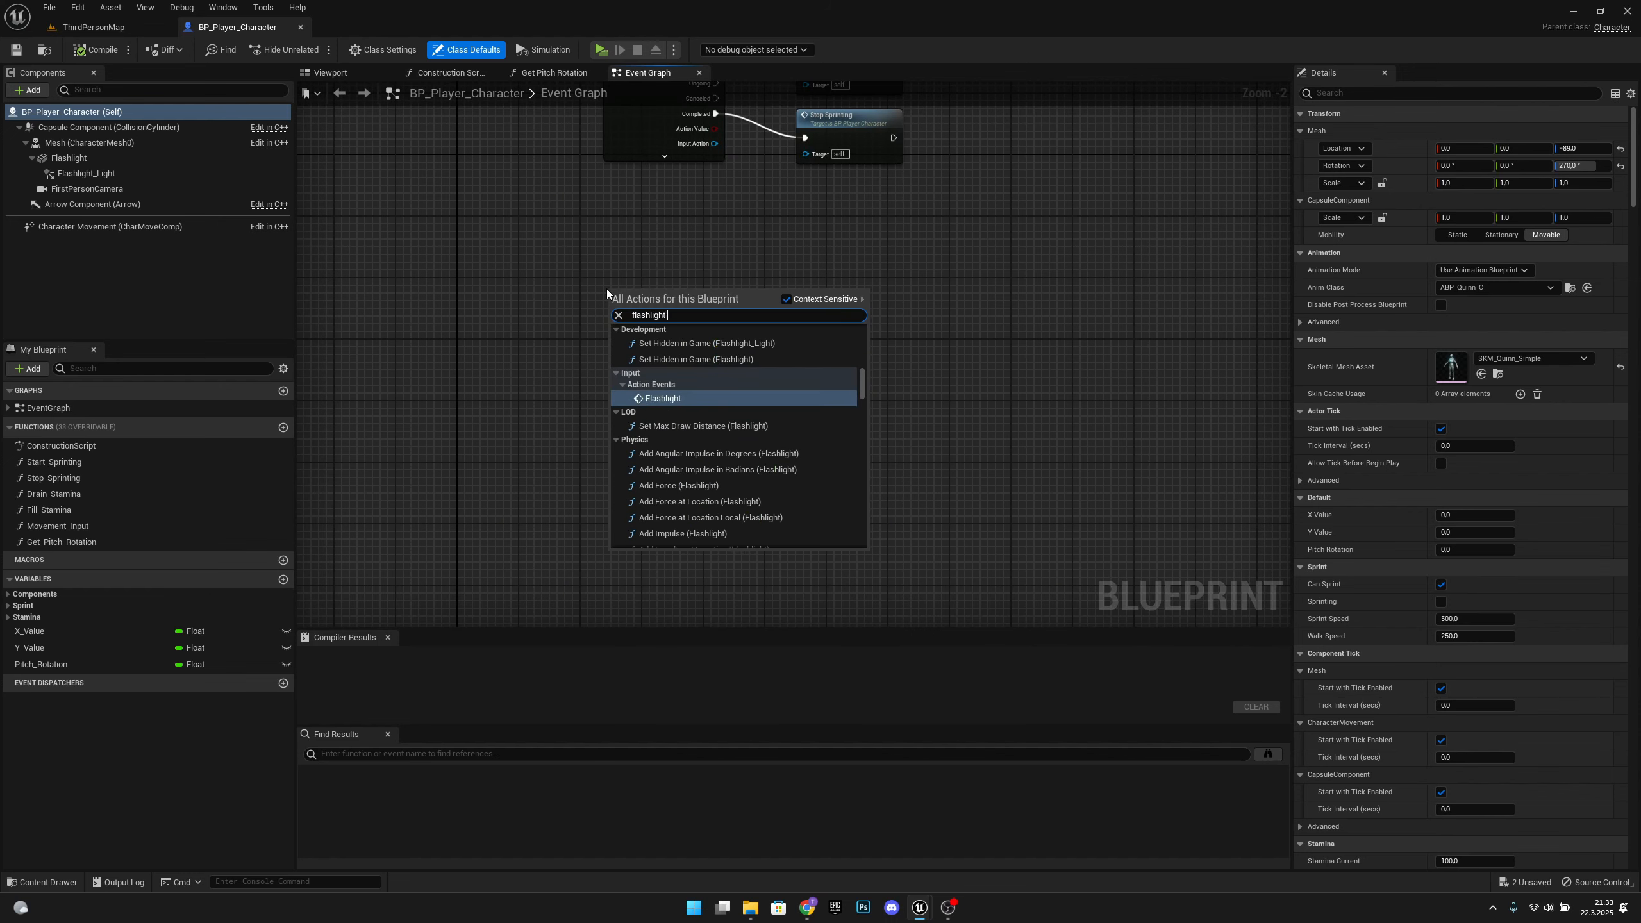
{"action": "type", "text": " action"}
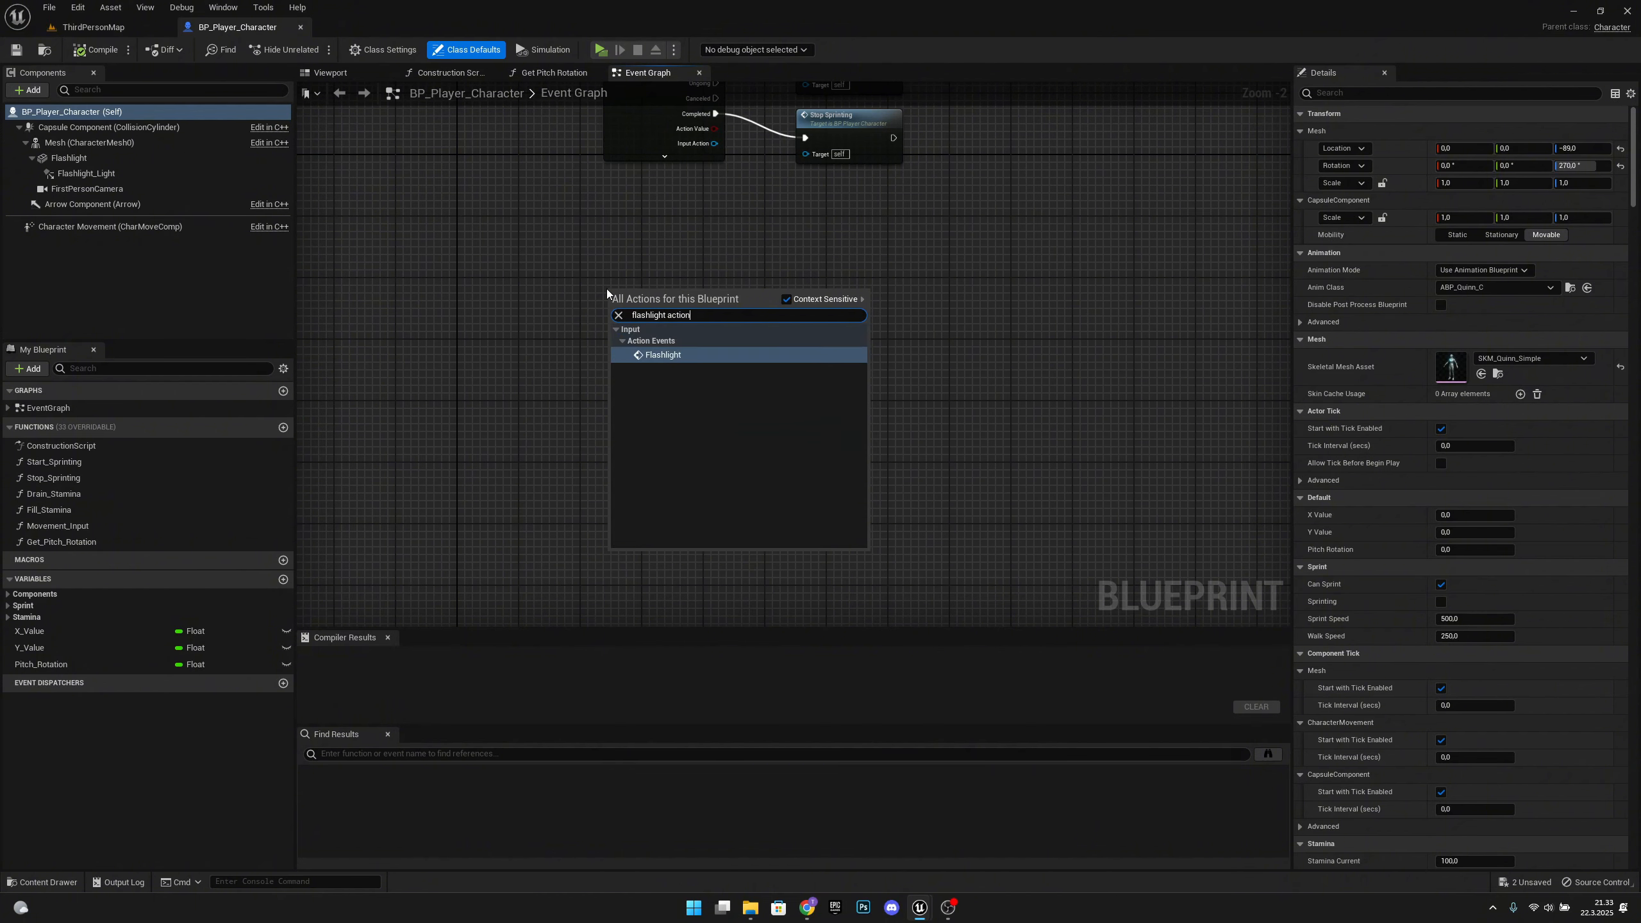
{"action": "left_click", "coordinate": [686, 355]}
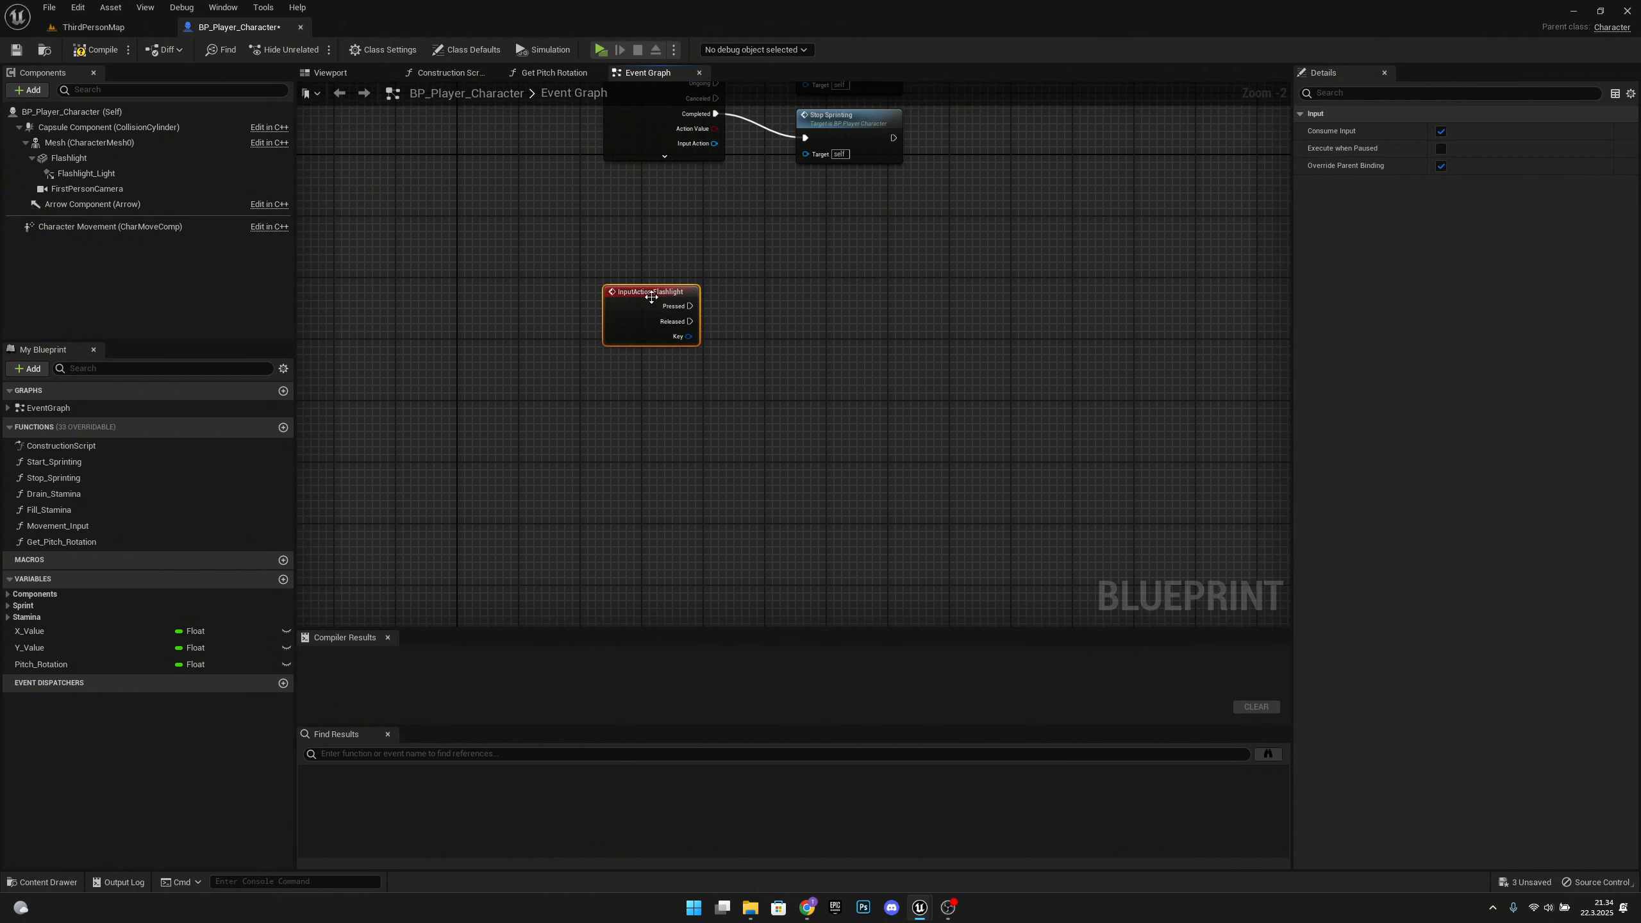
{"action": "left_click_drag", "start_coordinate": [663, 351], "coordinate": [650, 351]}
{"action": "left_click", "coordinate": [737, 393]}
{"action": "right_click_drag", "start_coordinate": [736, 393], "coordinate": [670, 404]}
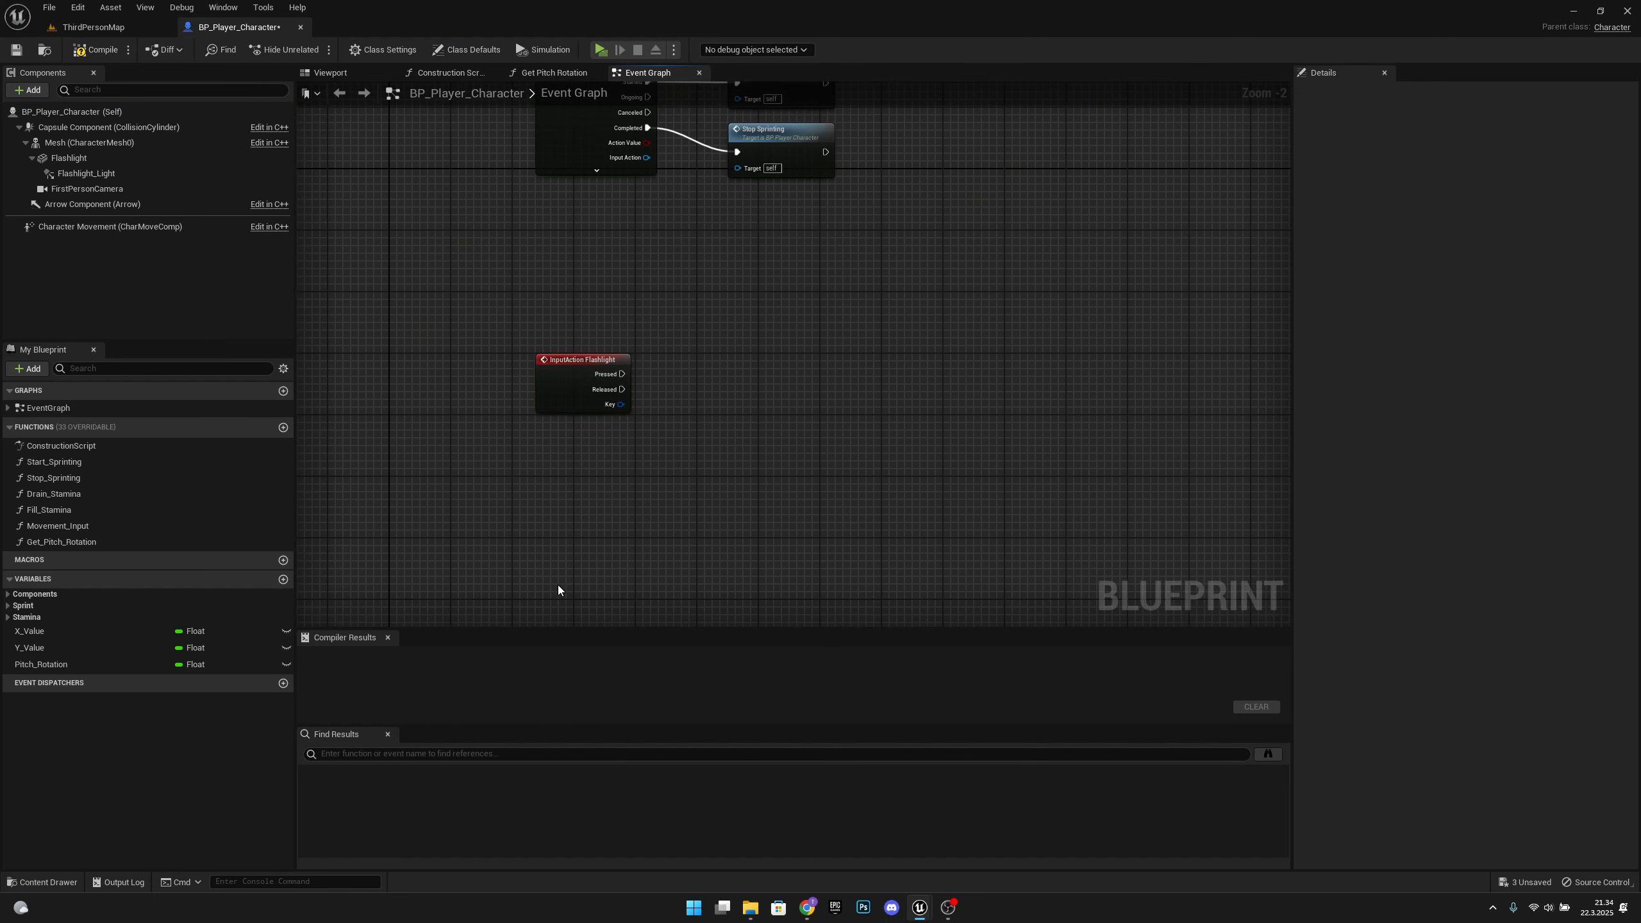
Create a Boolean variable named Flashlight_In_Use in the player character blueprint
{"action": "left_click", "coordinate": [282, 580]}
{"action": "type", "text": "Flash"}
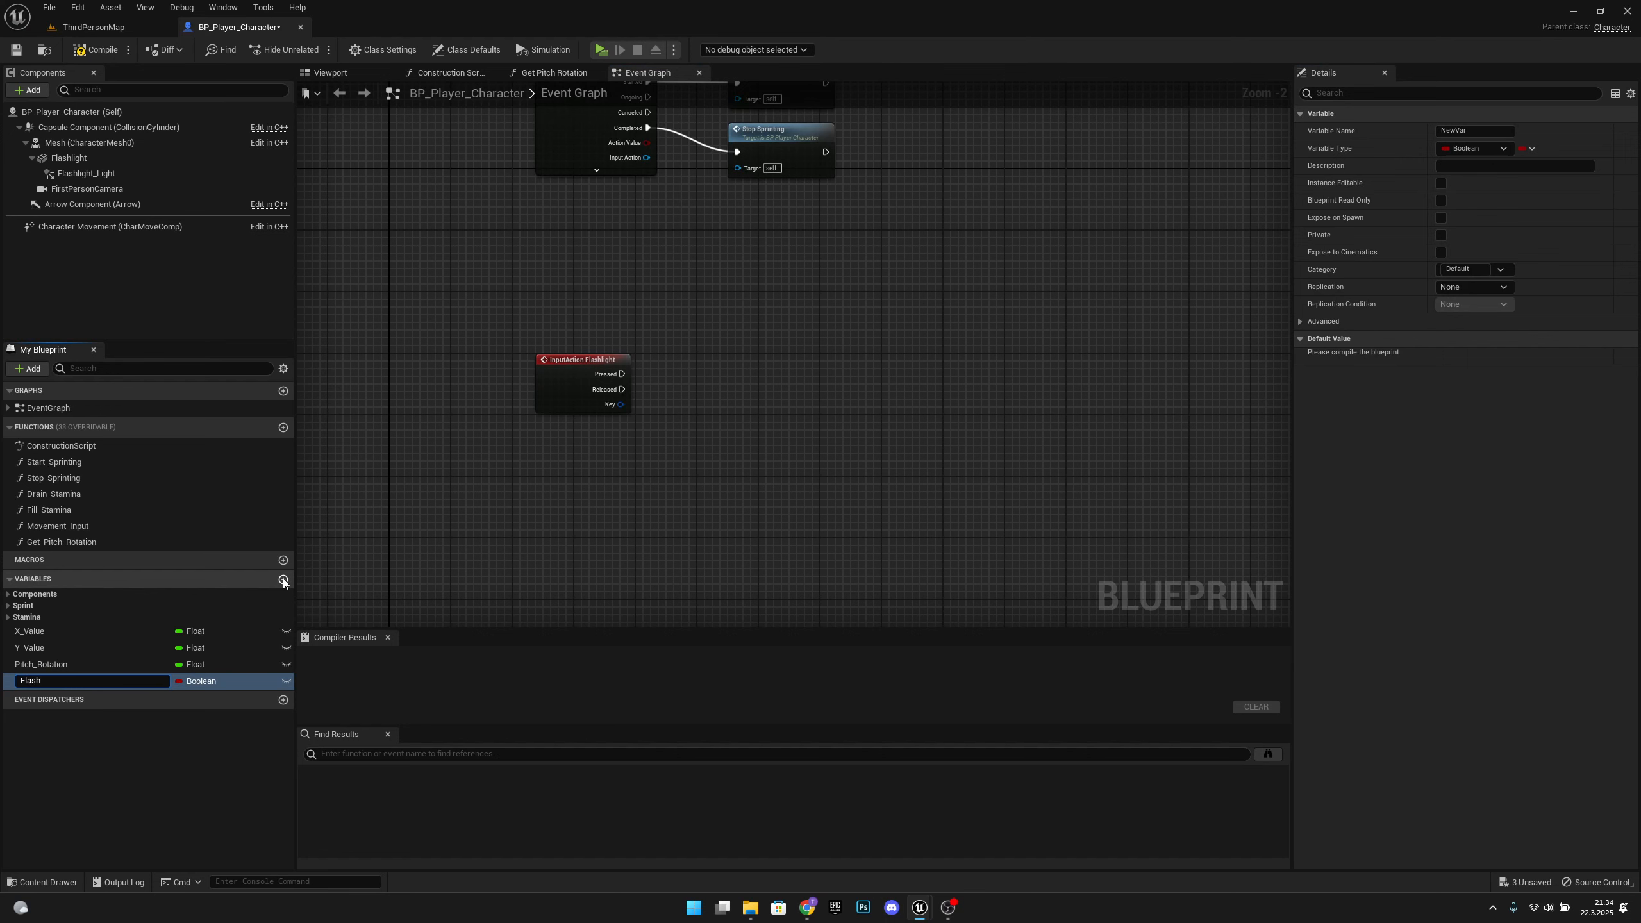
{"action": "type", "text": "light_In_Use"}
{"action": "key", "text": "Return"}
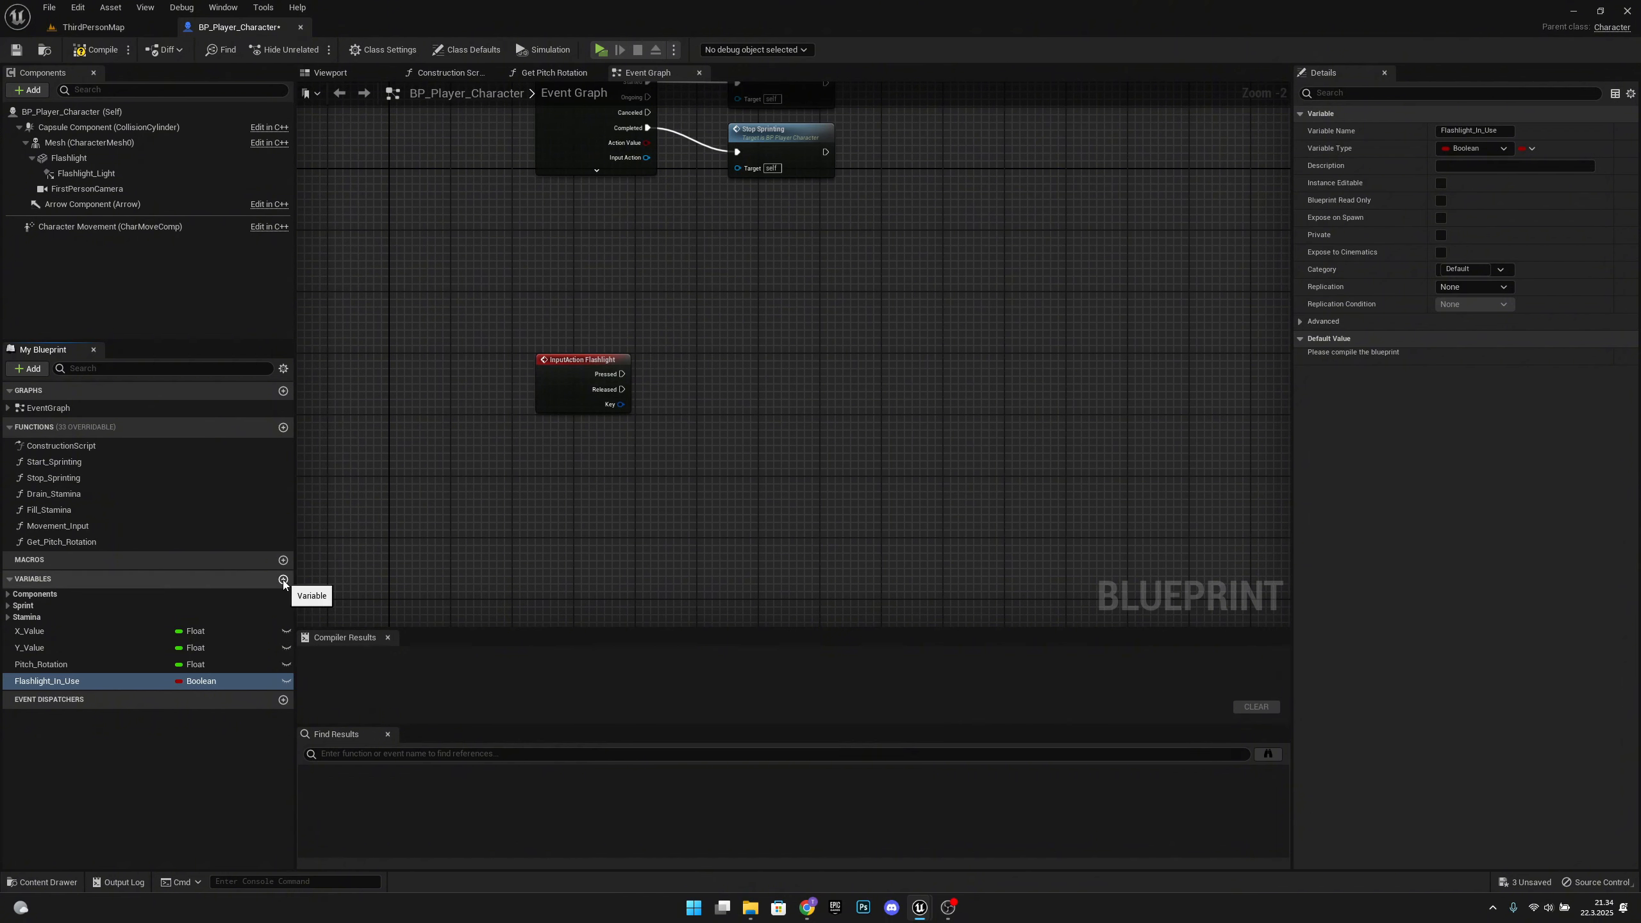
Create another Boolean variable named Can_Do_Action in the player character blueprint
{"action": "left_click", "coordinate": [282, 580]}
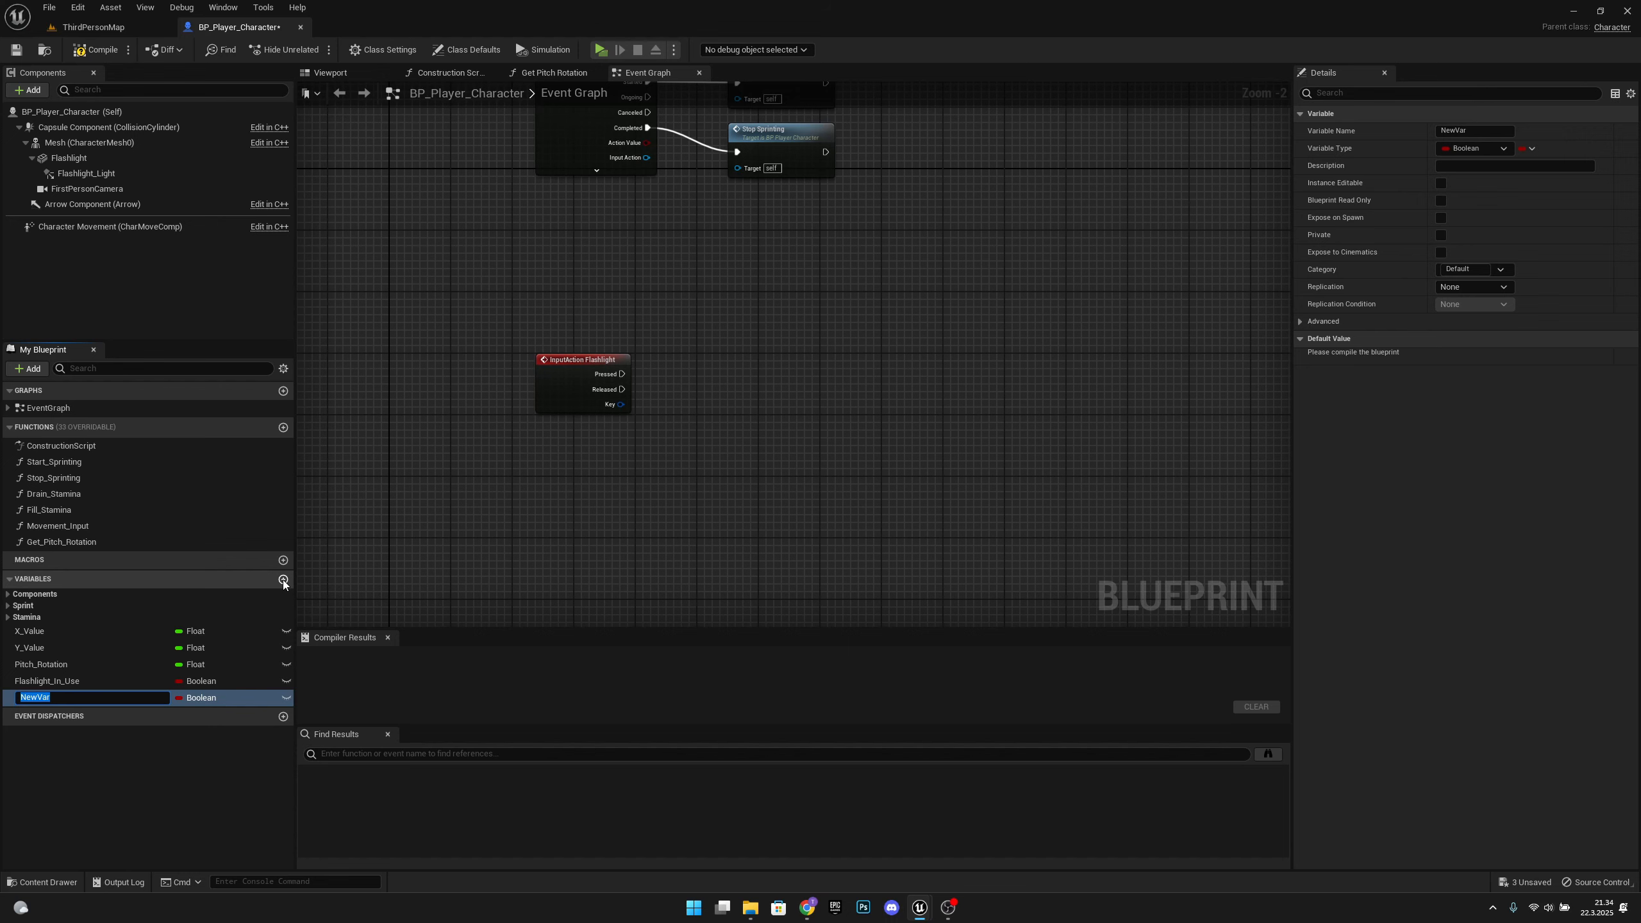
{"action": "type", "text": "Cando_Action"}
{"action": "key", "text": "Return"}
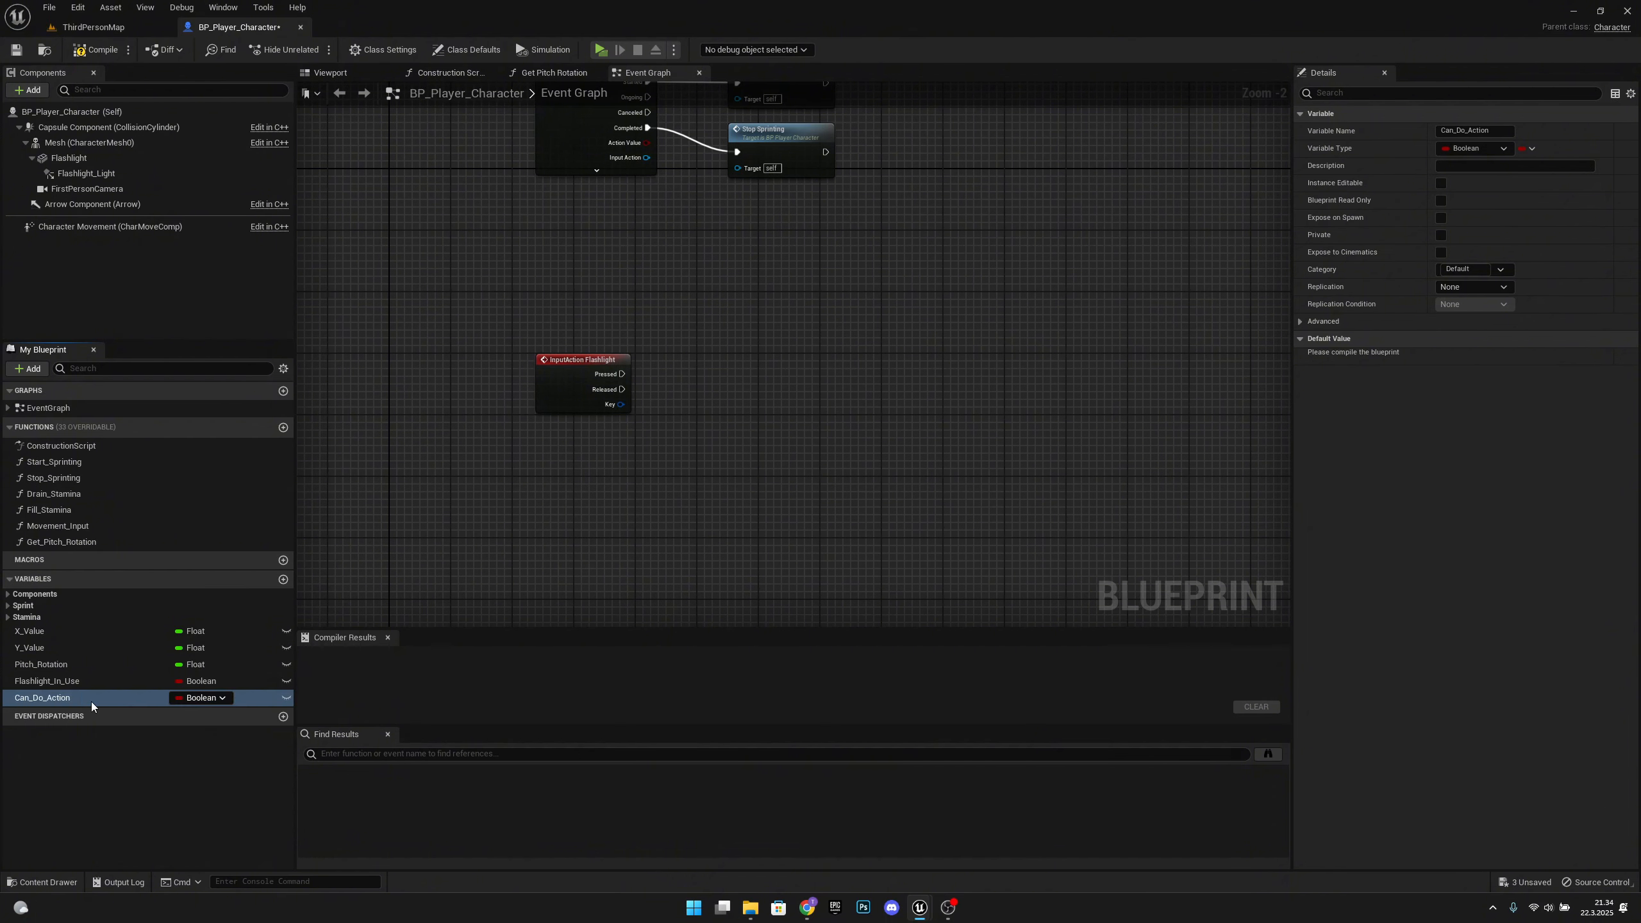